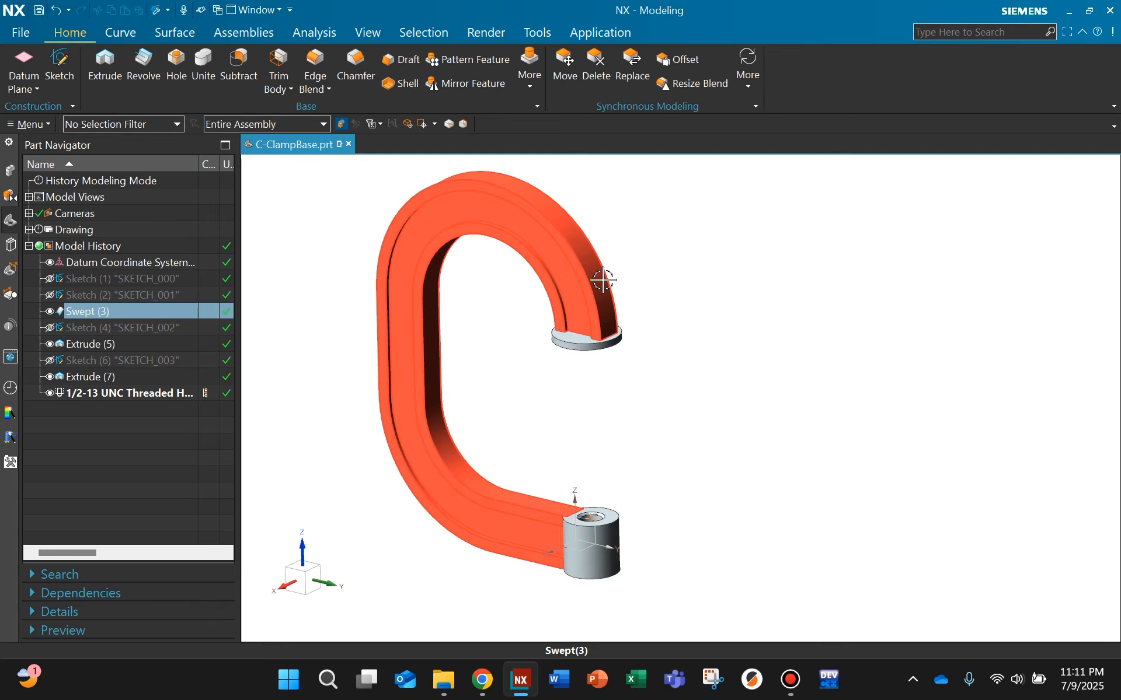
Step: Switch the C-ClampBase part from modeling to the Design Simulation application
{"action": "left_click", "coordinate": [625, 39]}
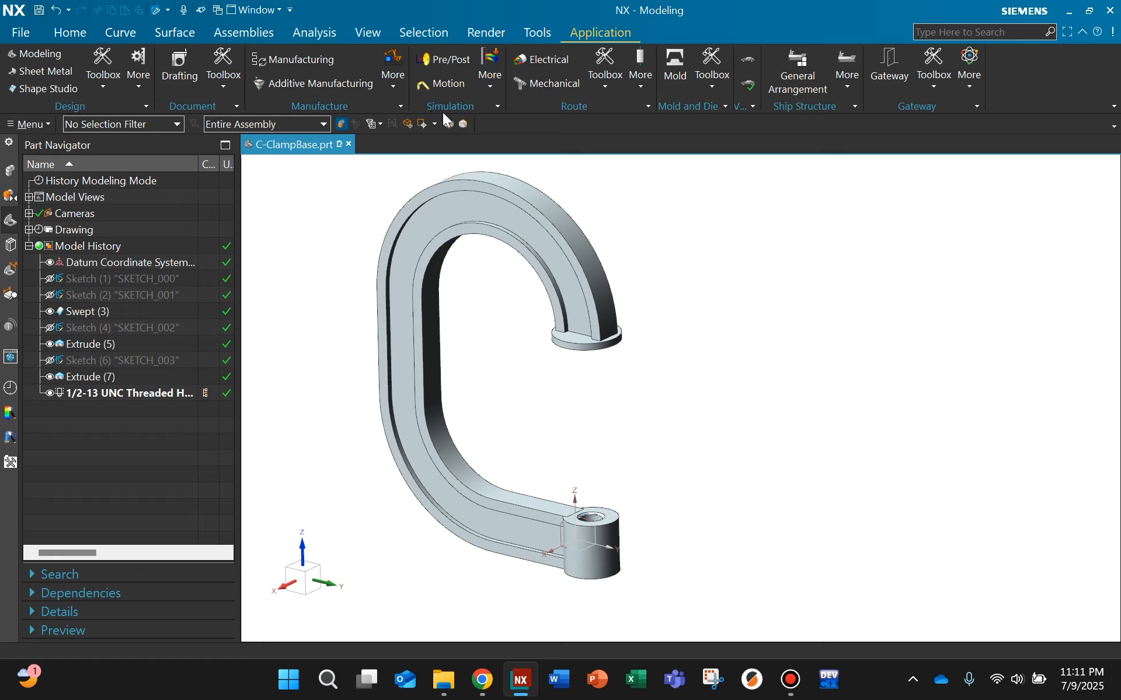
{"action": "left_click", "coordinate": [488, 75]}
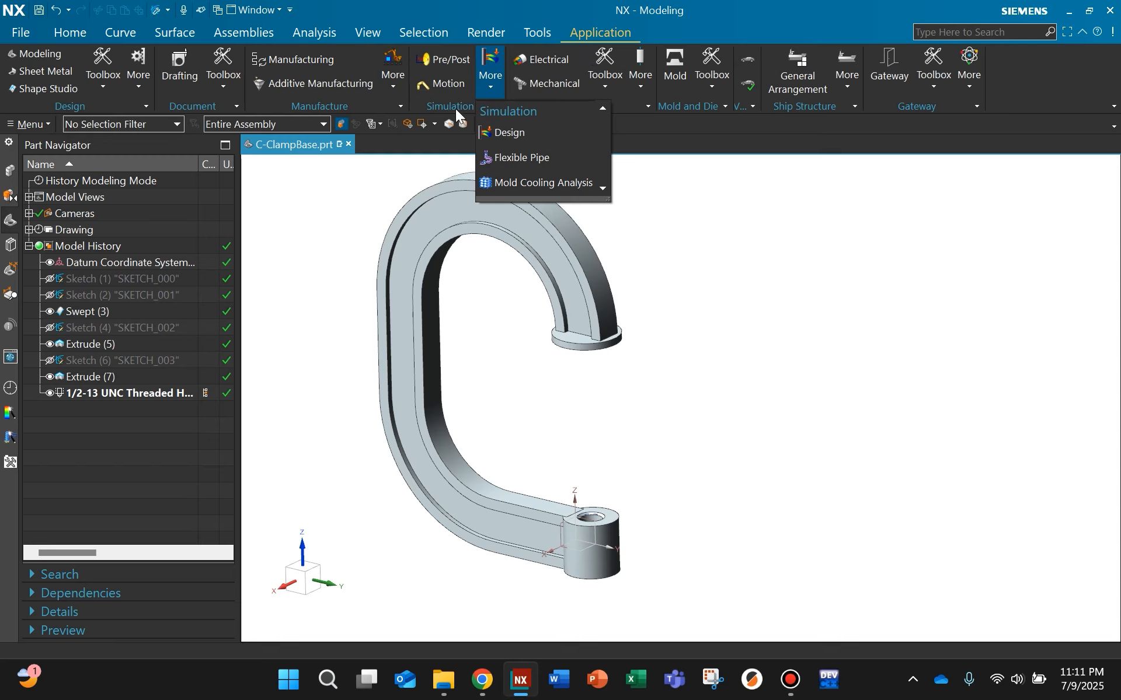
{"action": "left_click", "coordinate": [496, 92]}
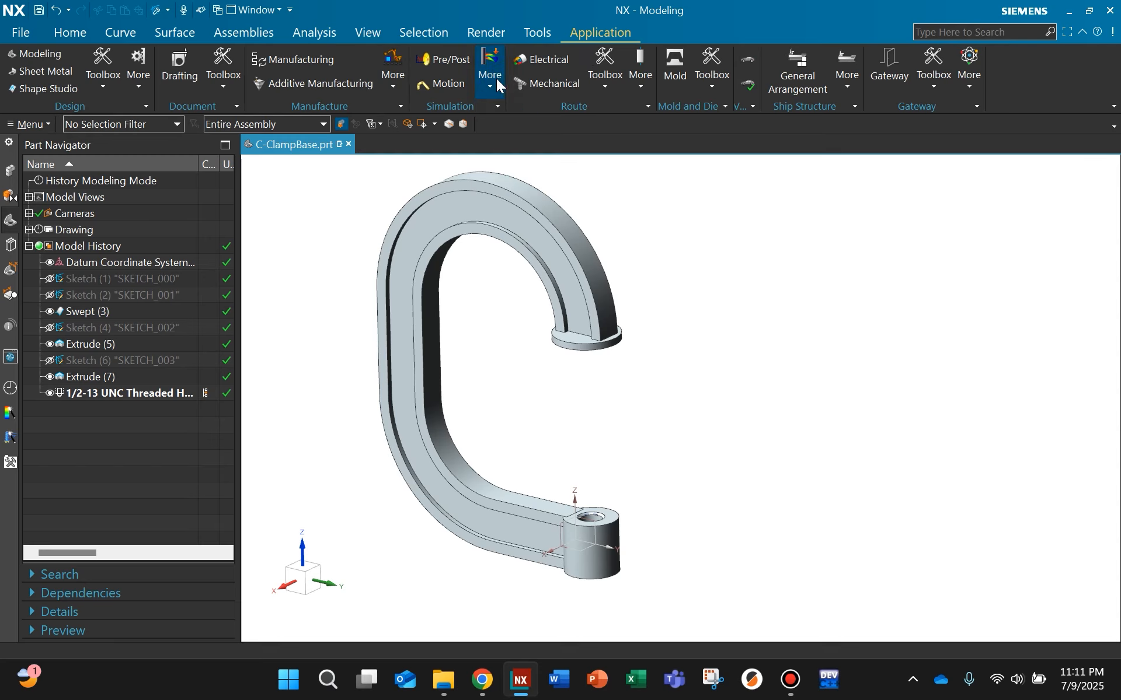
{"action": "left_click", "coordinate": [498, 89]}
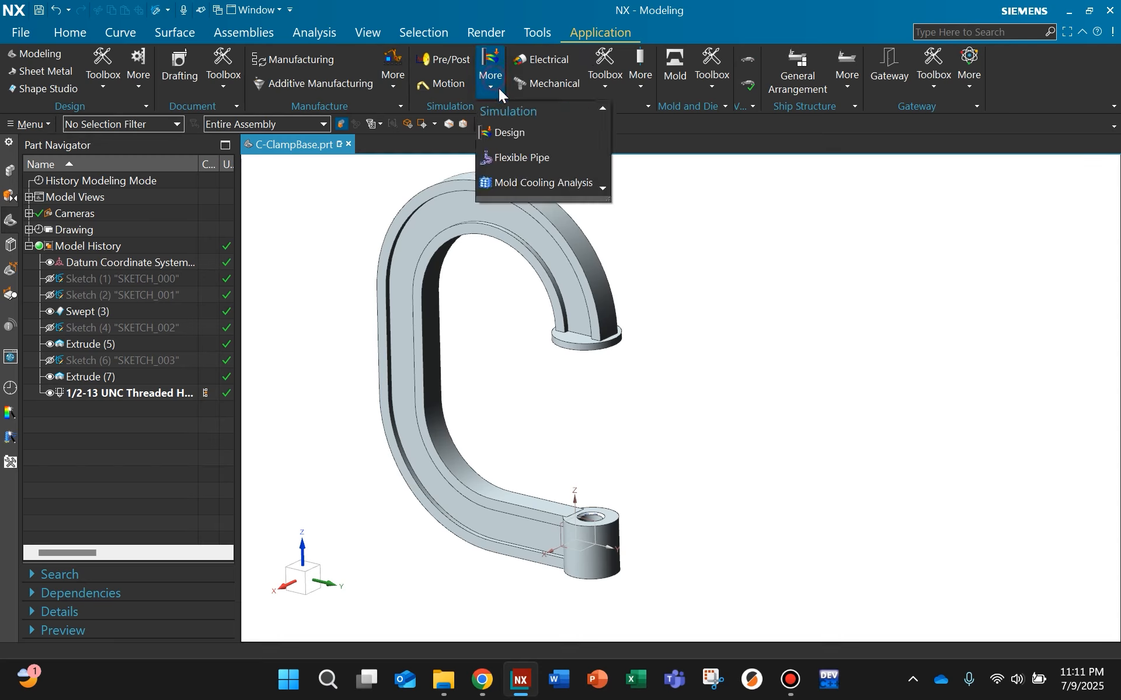
{"action": "left_click", "coordinate": [516, 135]}
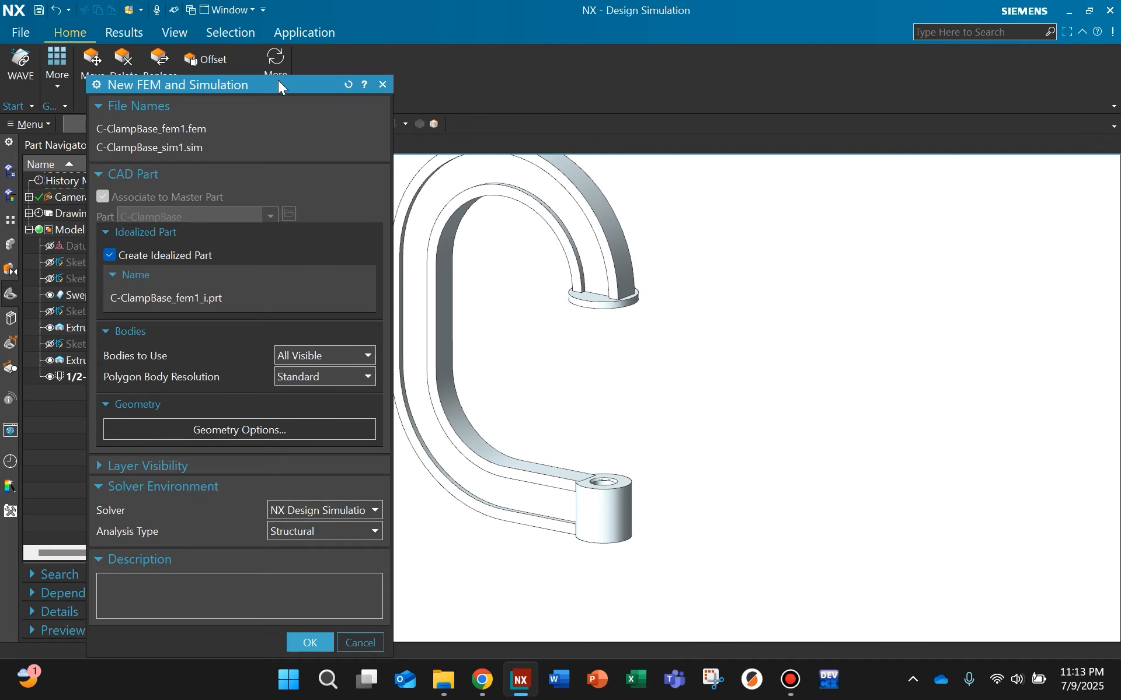
Step: Create the FEM and simulation files with an idealized part, plus a structural Linear Statics - Single Constraint solution named Solution 1
{"action": "left_click_drag", "start_coordinate": [275, 84], "coordinate": [269, 53]}
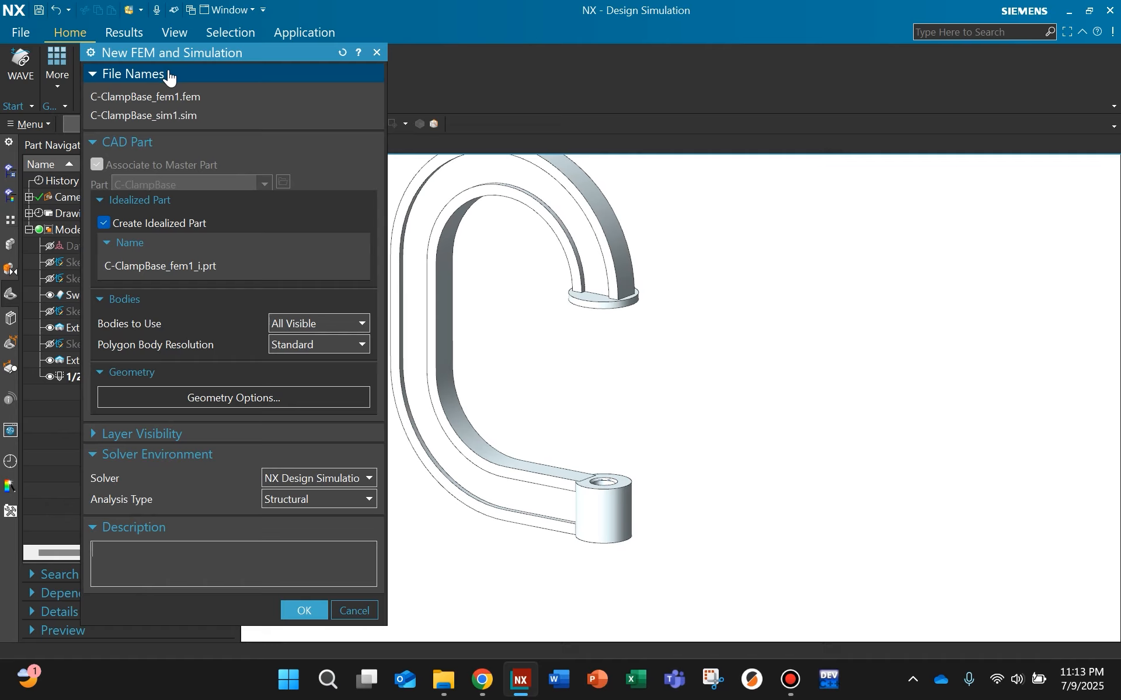
{"action": "left_click", "coordinate": [304, 610]}
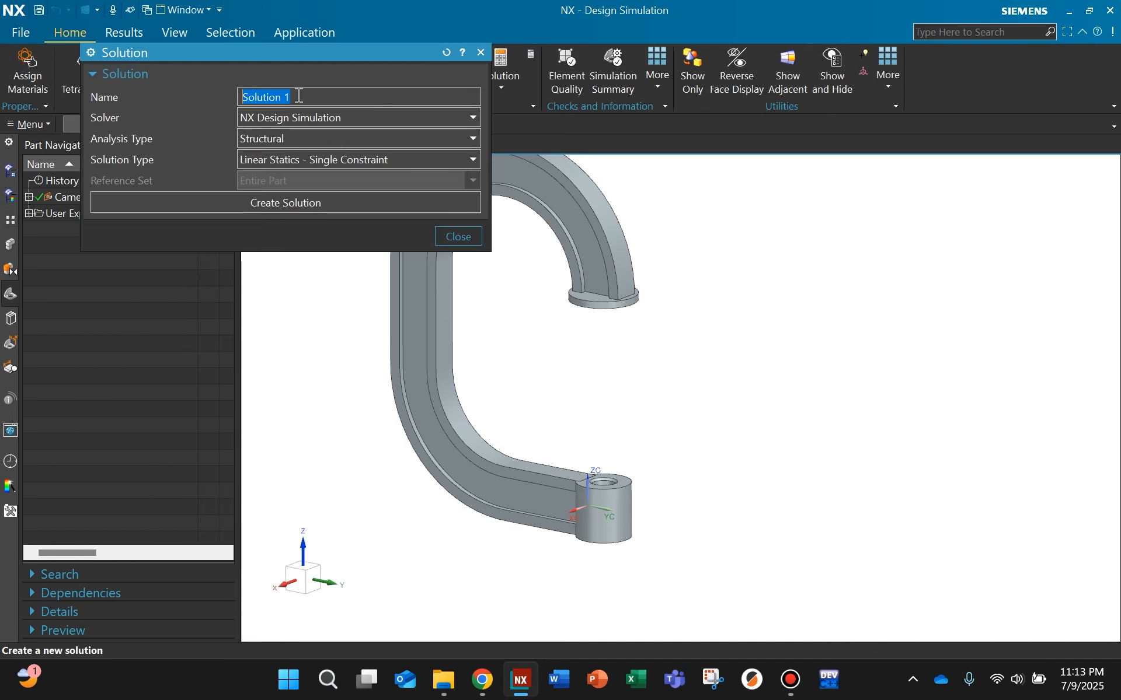
{"action": "left_click", "coordinate": [282, 202]}
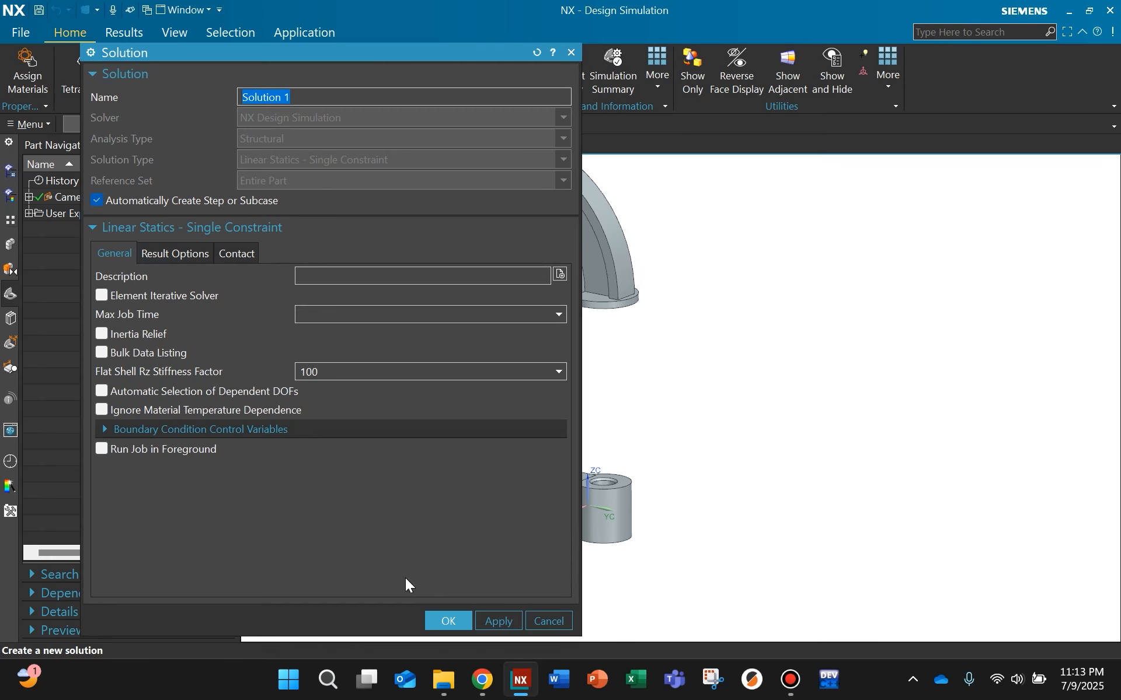
{"action": "left_click", "coordinate": [449, 621]}
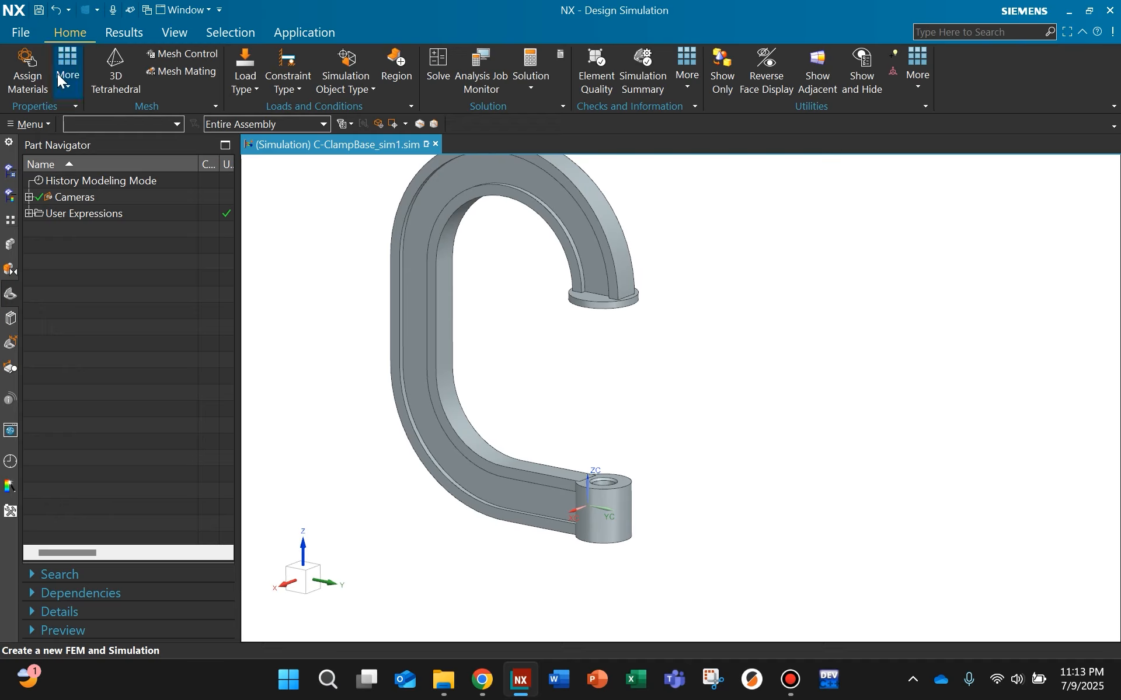
Step: Assign the library material Steel to the C-clamp body
{"action": "middle_click_drag", "start_coordinate": [513, 335], "coordinate": [541, 363]}
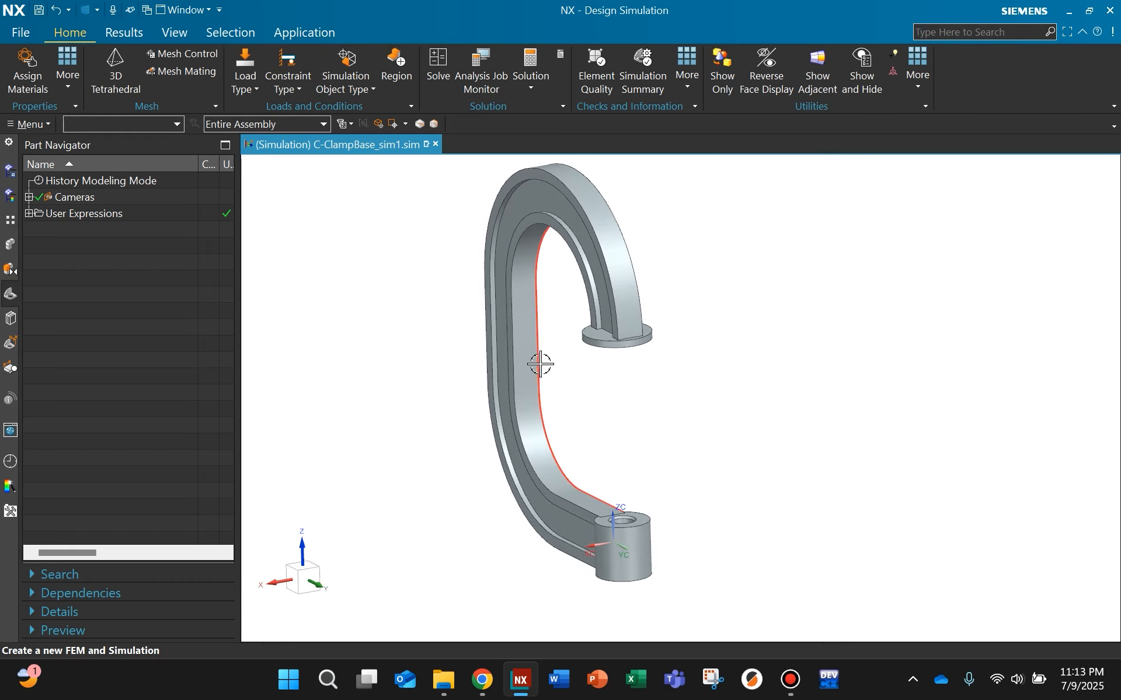
{"action": "mouse_move", "coordinate": [653, 413]}
{"action": "middle_mouse_down"}
{"action": "mouse_move", "coordinate": [608, 426]}
{"action": "mouse_move", "coordinate": [638, 412]}
{"action": "mouse_move", "coordinate": [630, 430]}
{"action": "middle_mouse_up"}
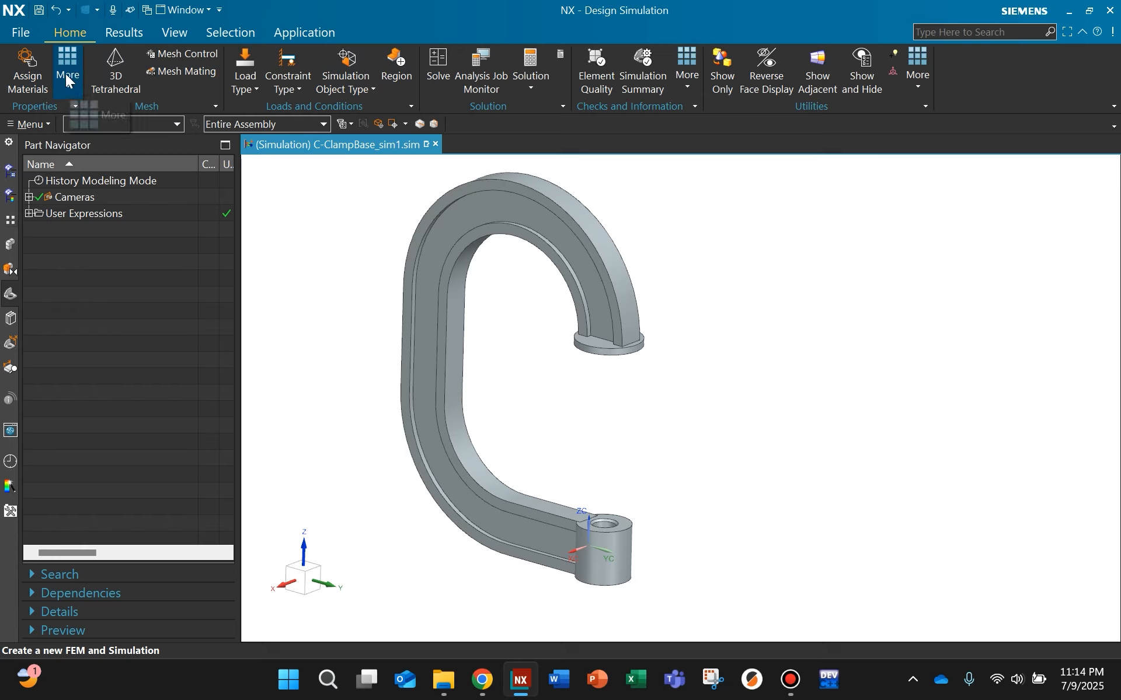
{"action": "left_click", "coordinate": [26, 74]}
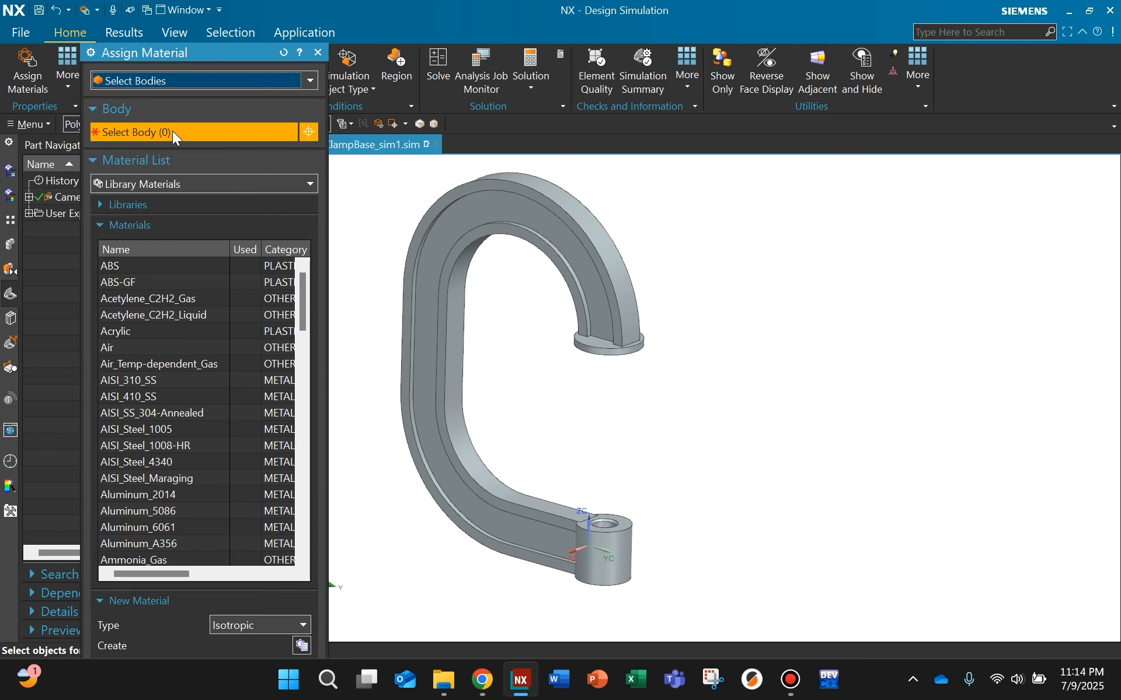
{"action": "left_click", "coordinate": [563, 237]}
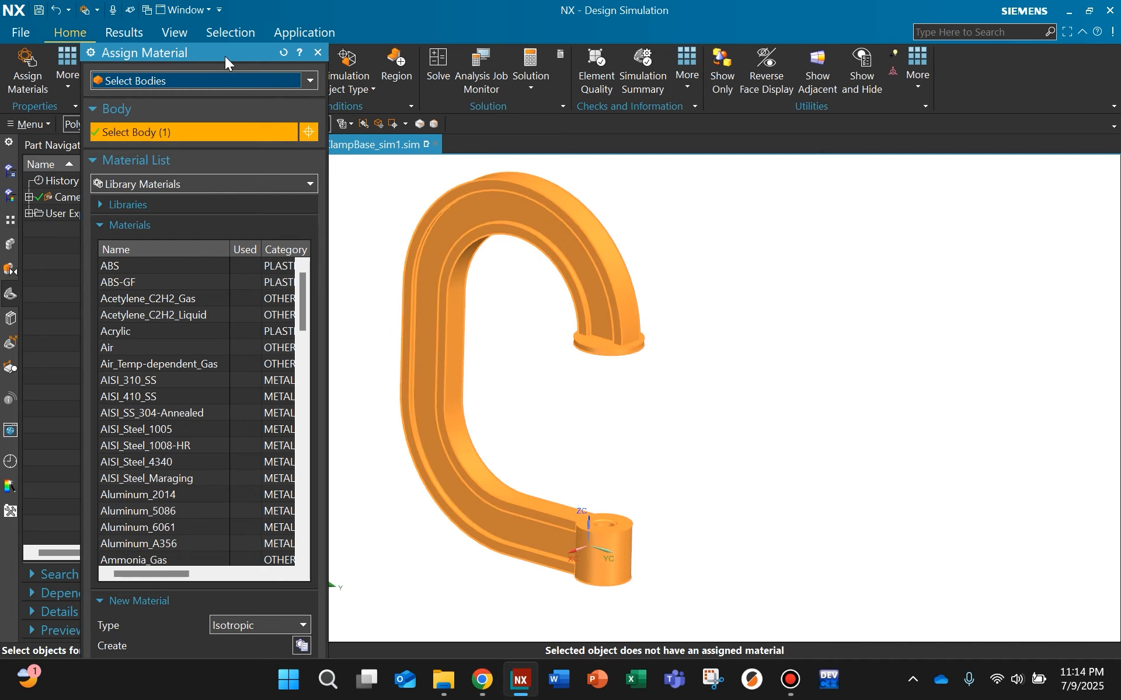
{"action": "left_click_drag", "start_coordinate": [225, 52], "coordinate": [212, 26]}
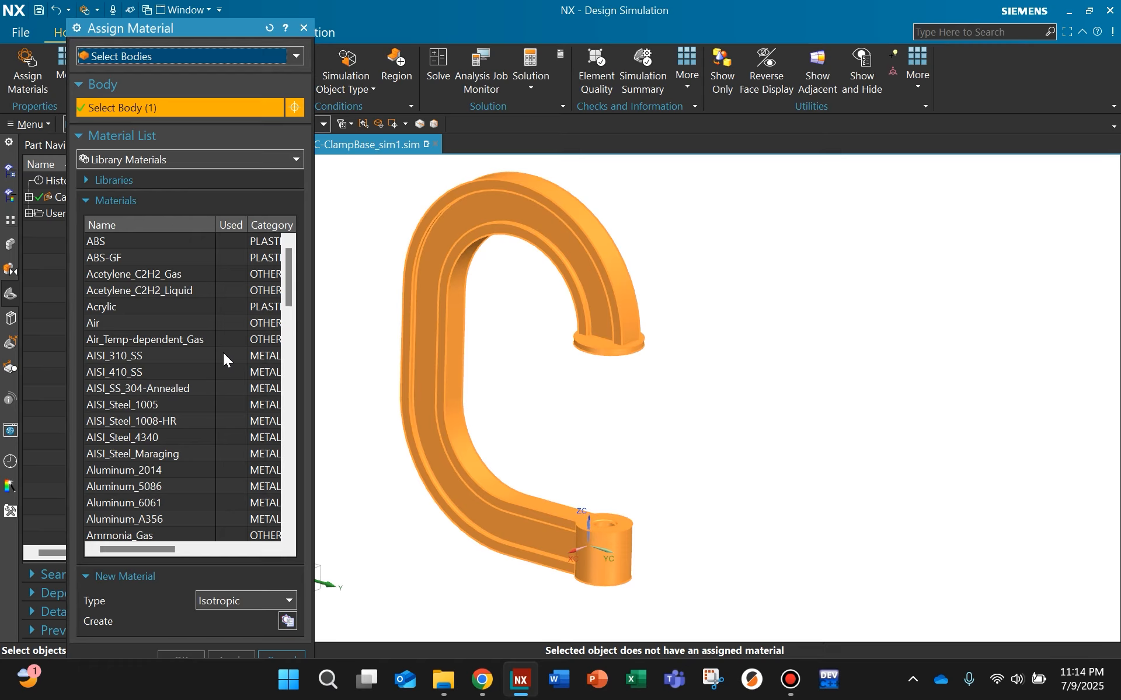
{"action": "scroll", "coordinate": [210, 357], "scroll_direction": "down", "scroll_amount": 11}
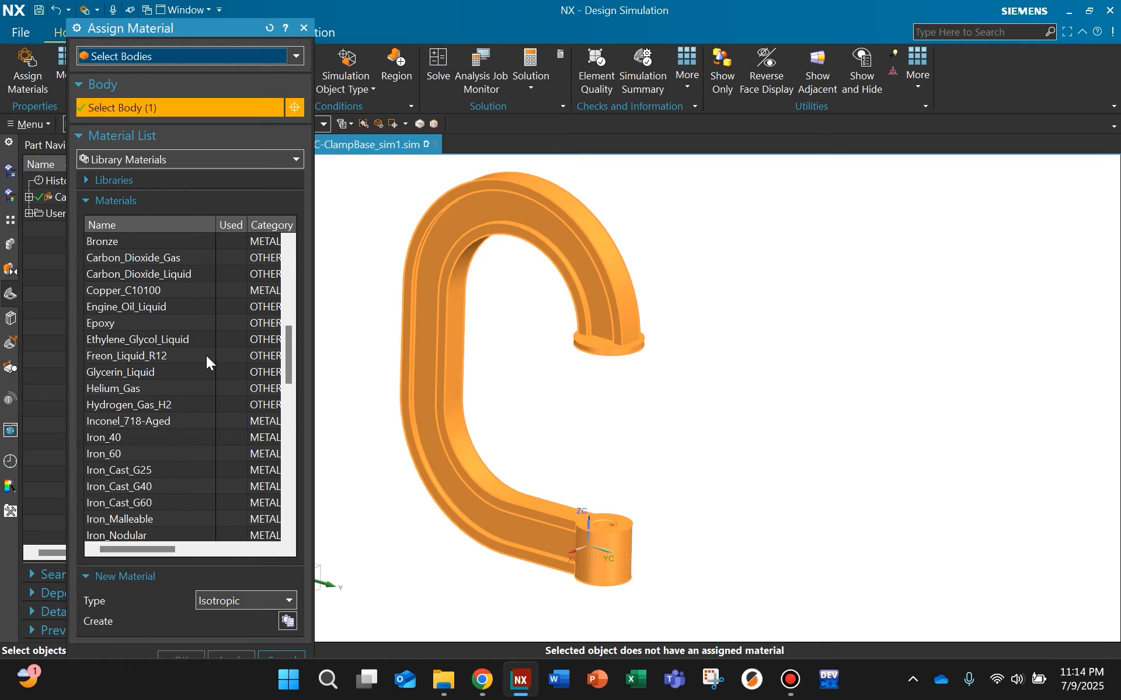
{"action": "scroll", "coordinate": [205, 358], "scroll_direction": "down", "scroll_amount": 9}
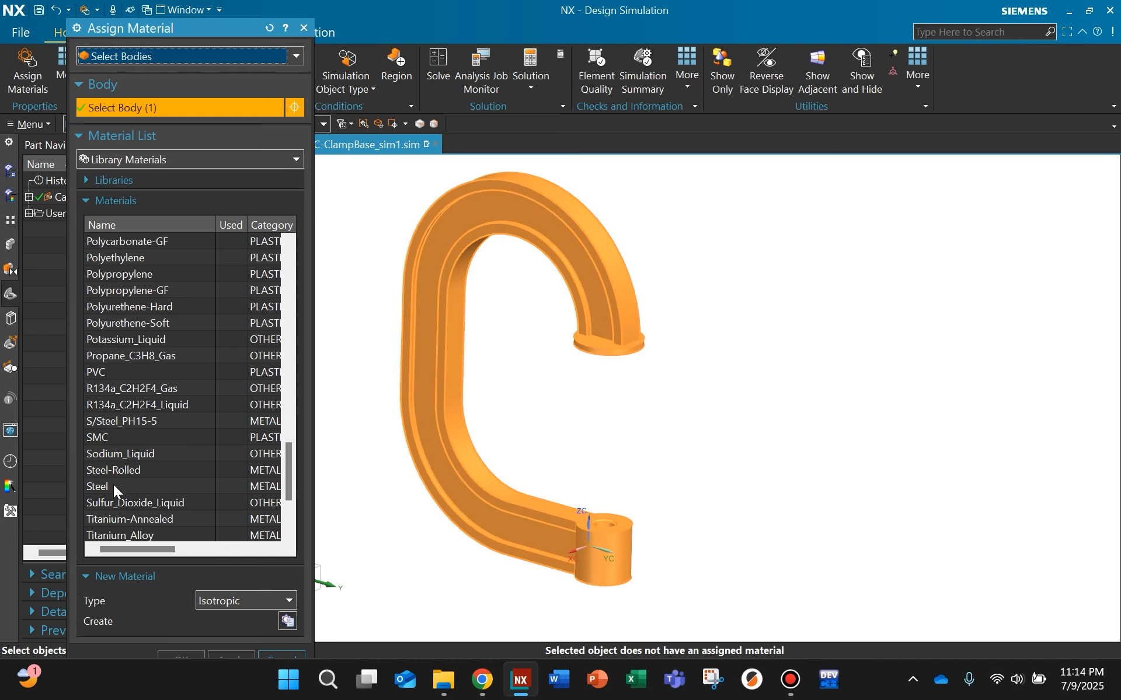
{"action": "left_click", "coordinate": [113, 486]}
{"action": "scroll", "coordinate": [152, 440], "scroll_direction": "down", "scroll_amount": 2}
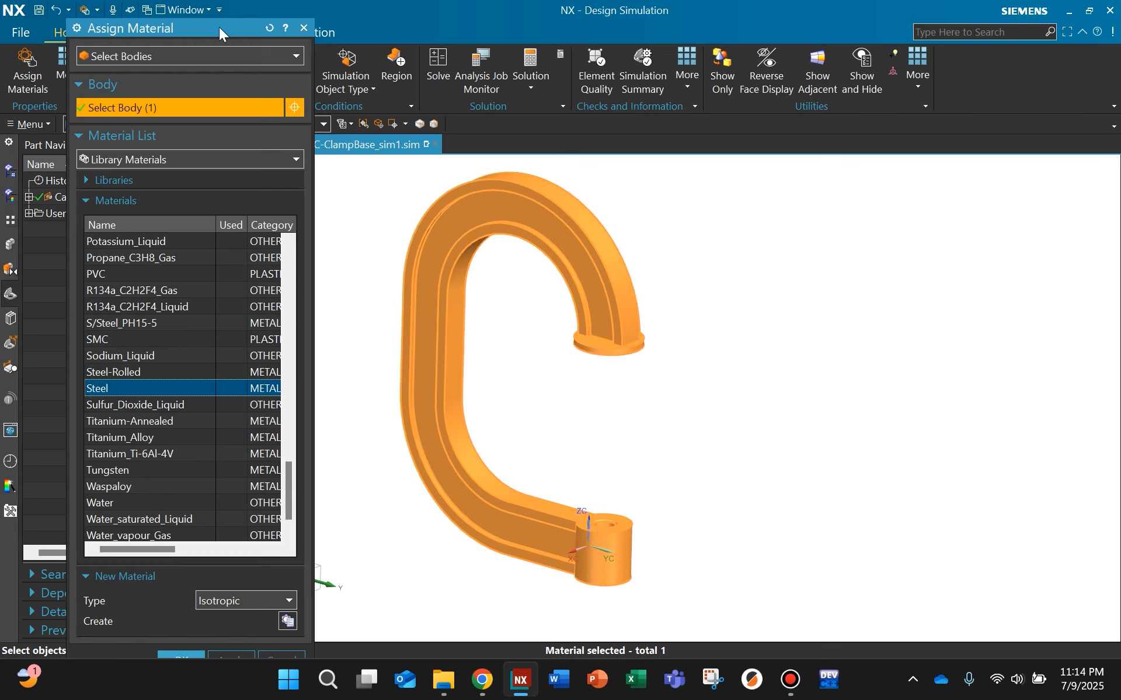
{"action": "left_click_drag", "start_coordinate": [219, 27], "coordinate": [215, 13]}
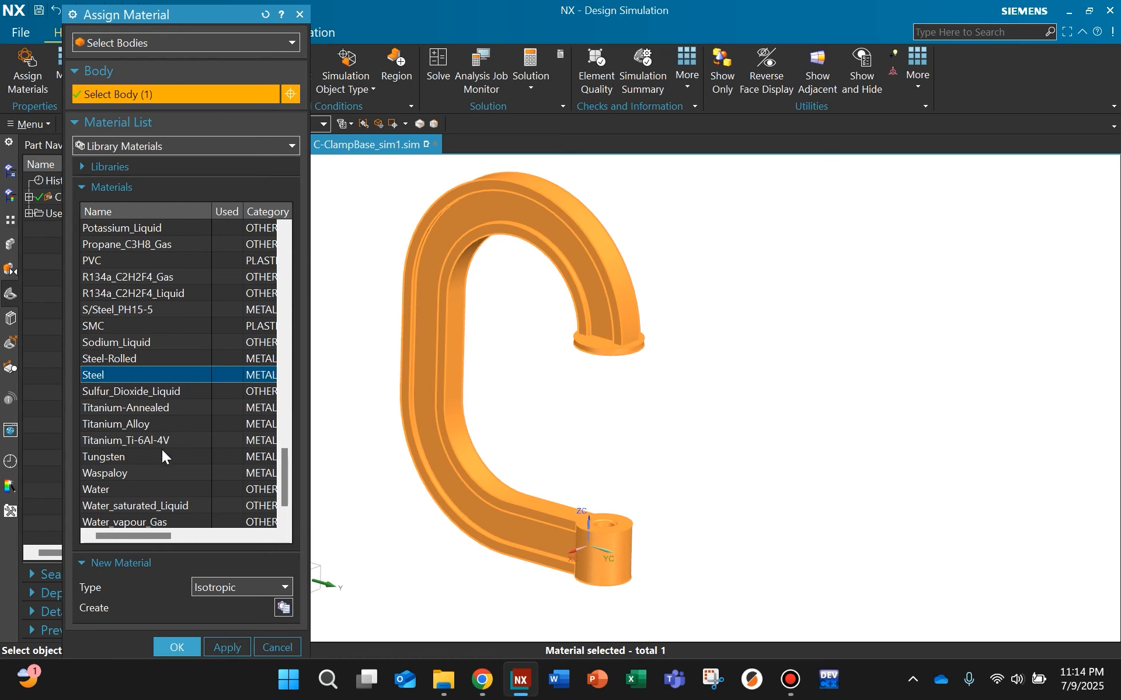
{"action": "left_click", "coordinate": [171, 647]}
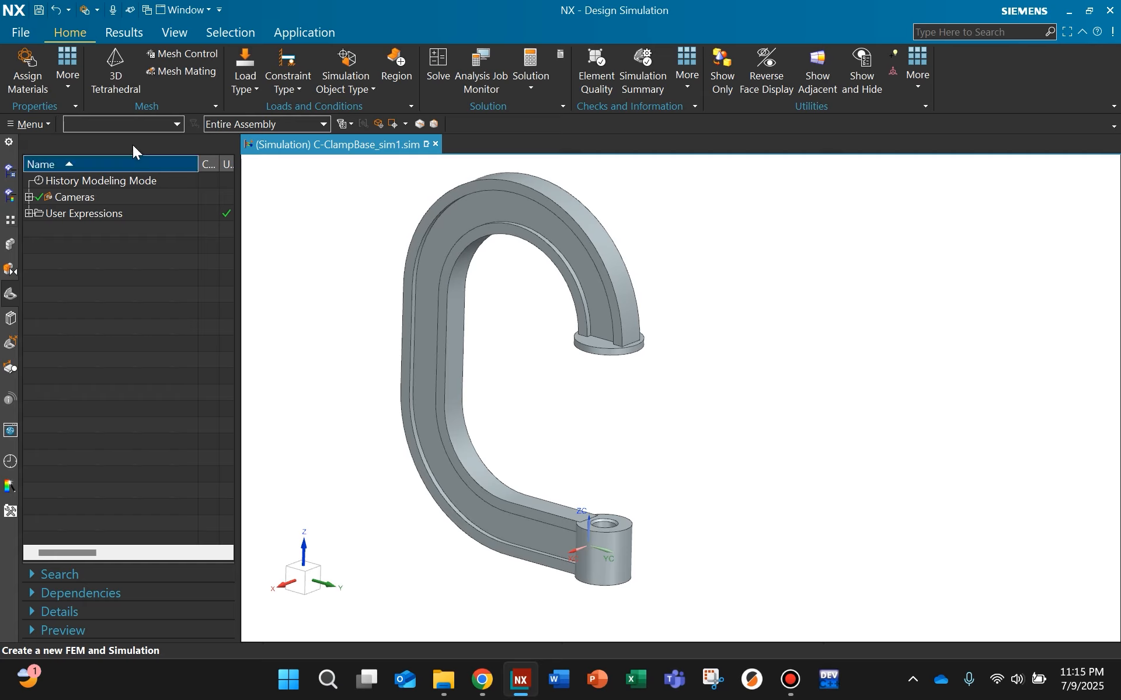
Step: Mesh the C-clamp body with 3D tetrahedral CTETRA(10) elements at the automatically calculated element size of 0.364 in
{"action": "left_click", "coordinate": [123, 69]}
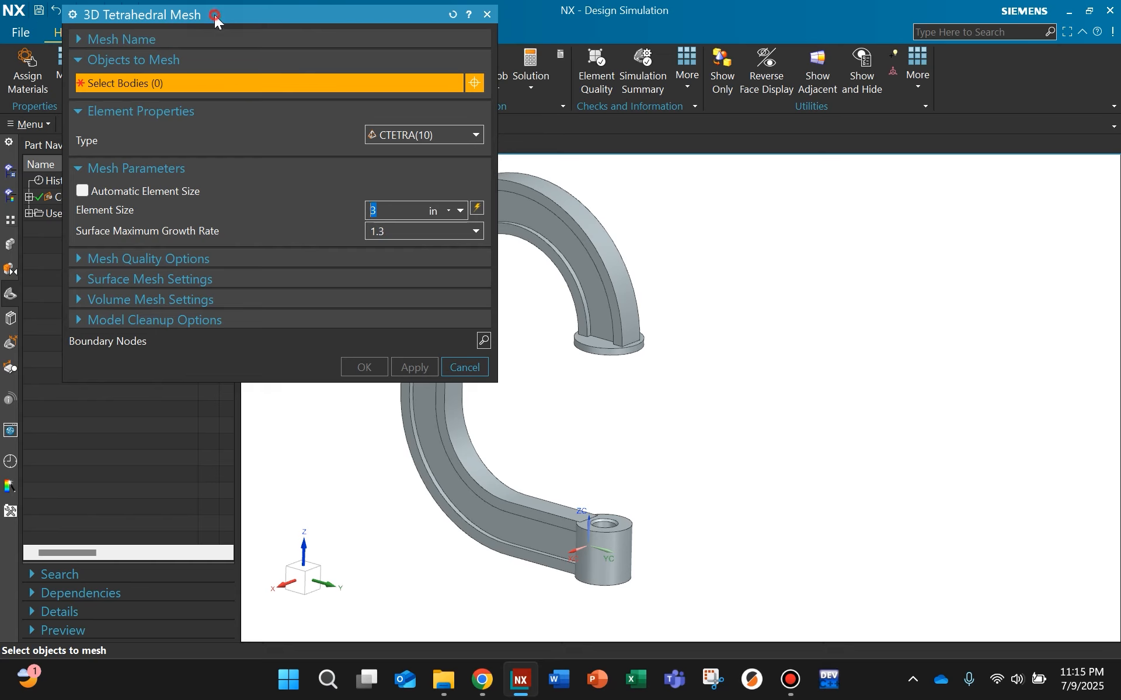
{"action": "left_click_drag", "start_coordinate": [215, 19], "coordinate": [186, 46]}
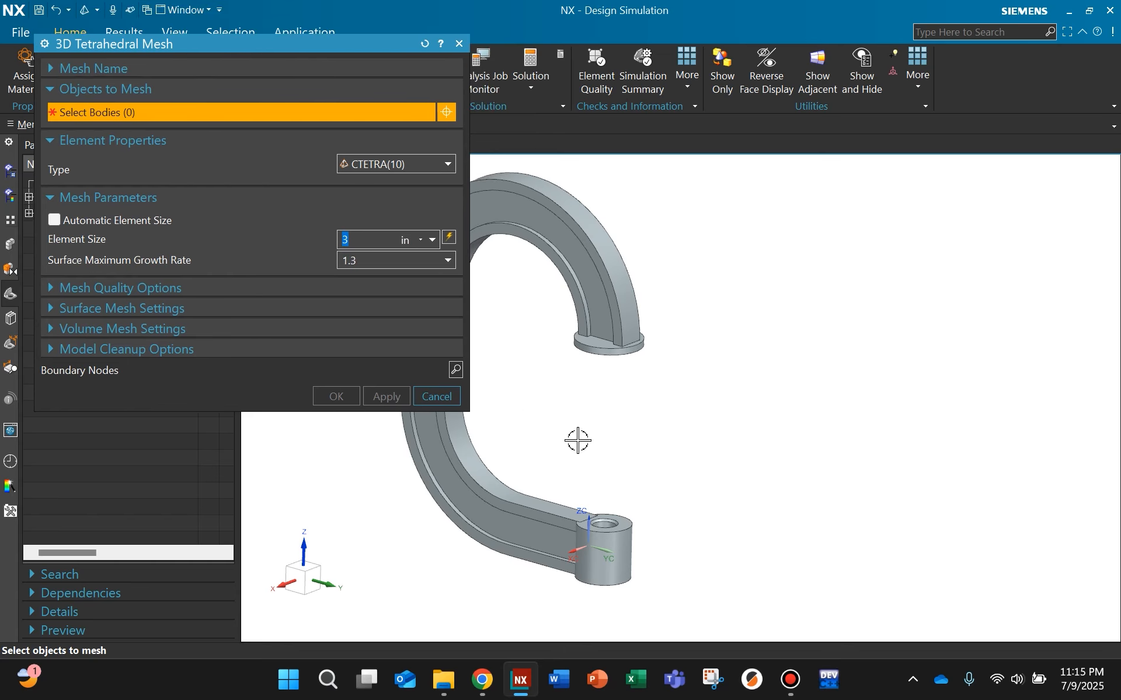
{"action": "middle_click_drag", "start_coordinate": [577, 440], "coordinate": [711, 406]}
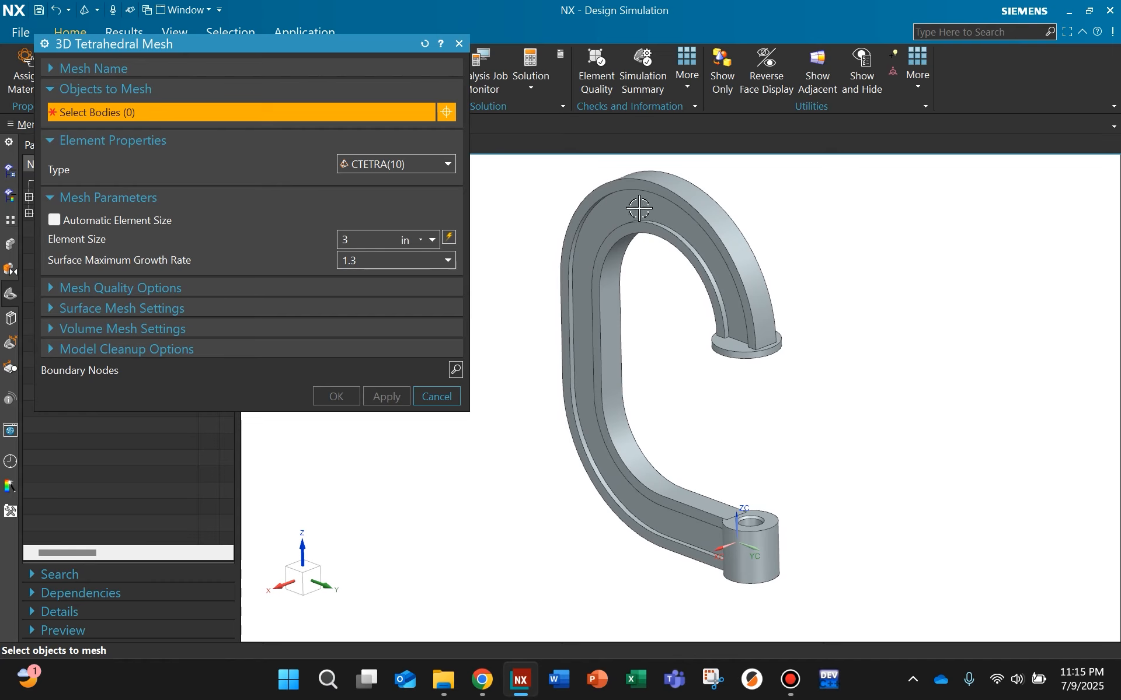
{"action": "left_click", "coordinate": [739, 270]}
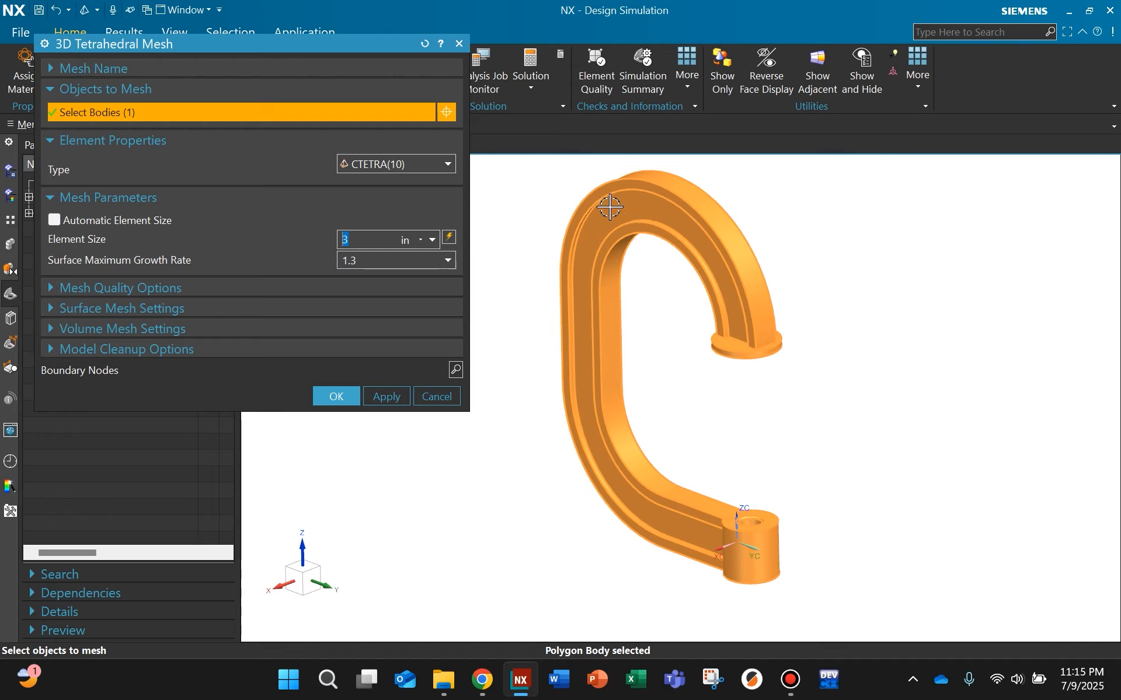
{"action": "left_click", "coordinate": [448, 236]}
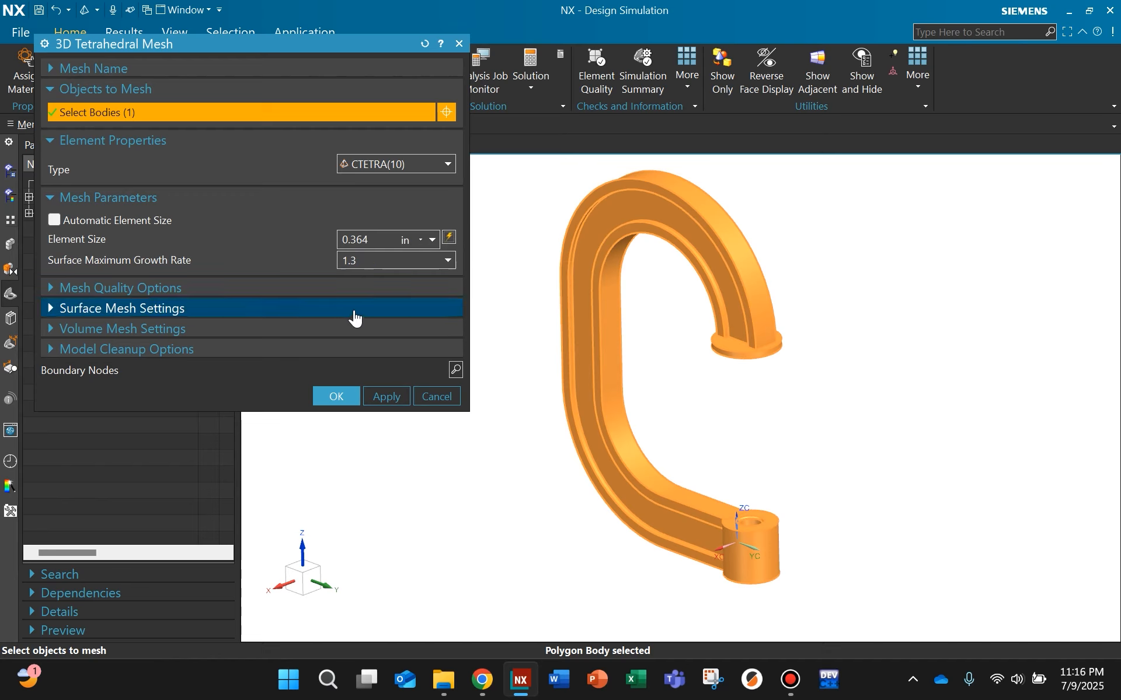
{"action": "left_click", "coordinate": [344, 394]}
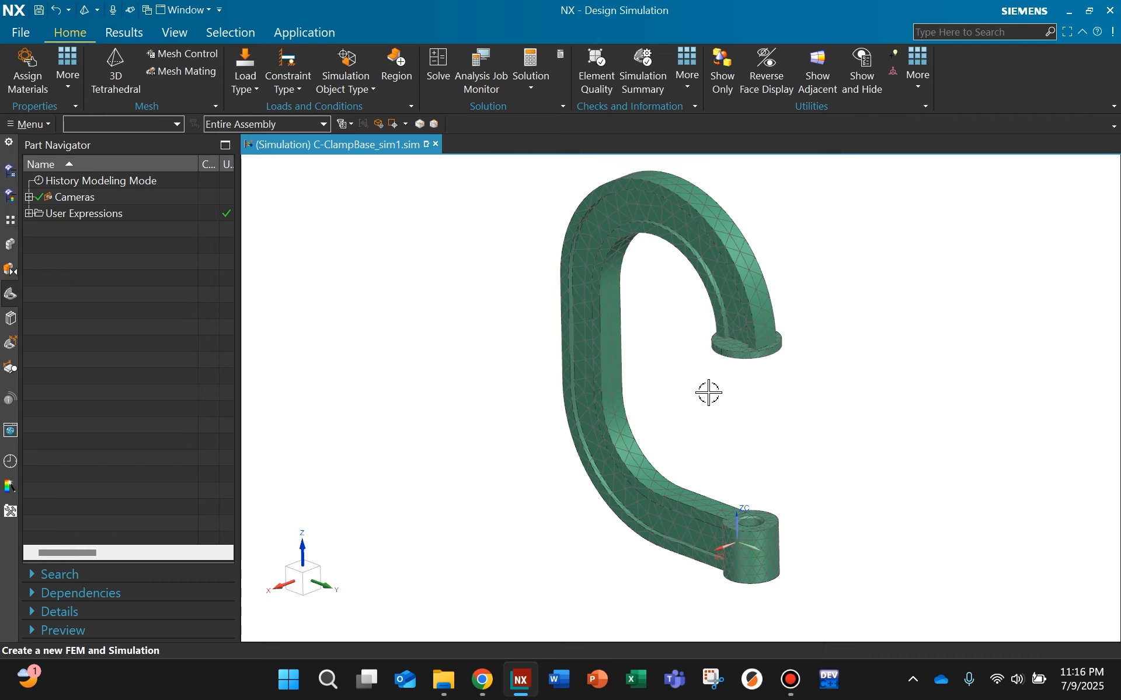
Step: Start a magnitude-and-direction Force load on the underside face of the upper jaw's round pad and set it to 1000 lbf
{"action": "middle_click_drag", "start_coordinate": [708, 393], "coordinate": [528, 426], "text": "shift"}
{"action": "scroll", "coordinate": [518, 286], "scroll_direction": "up", "scroll_amount": 5}
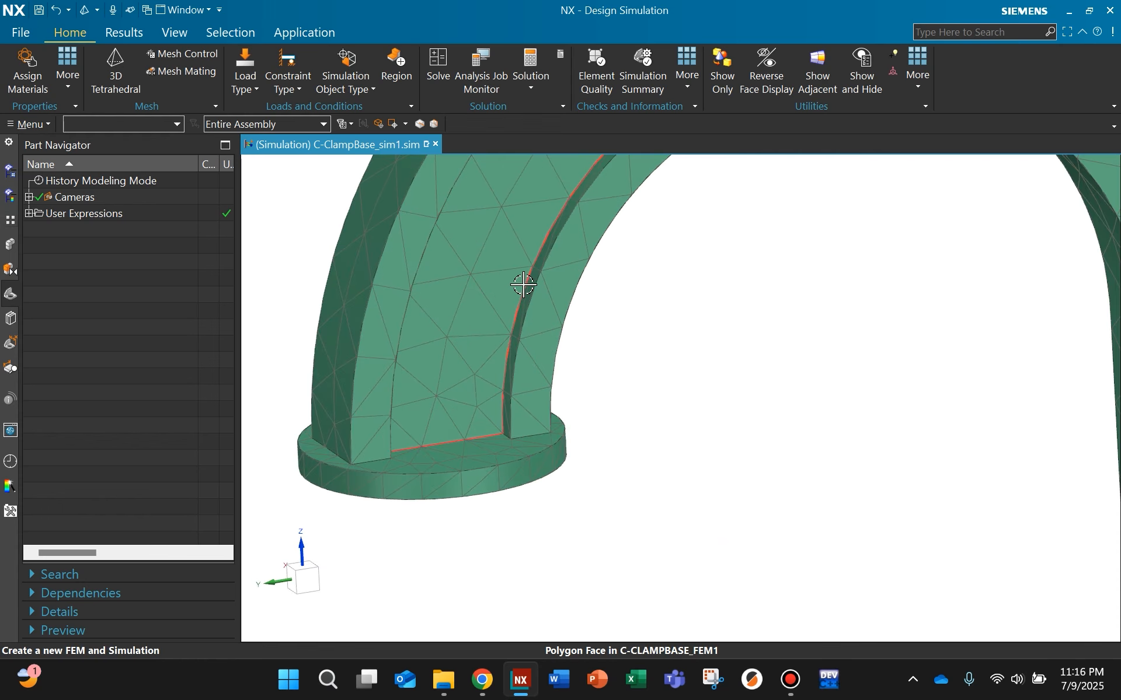
{"action": "scroll", "coordinate": [522, 284], "scroll_direction": "down", "scroll_amount": 5}
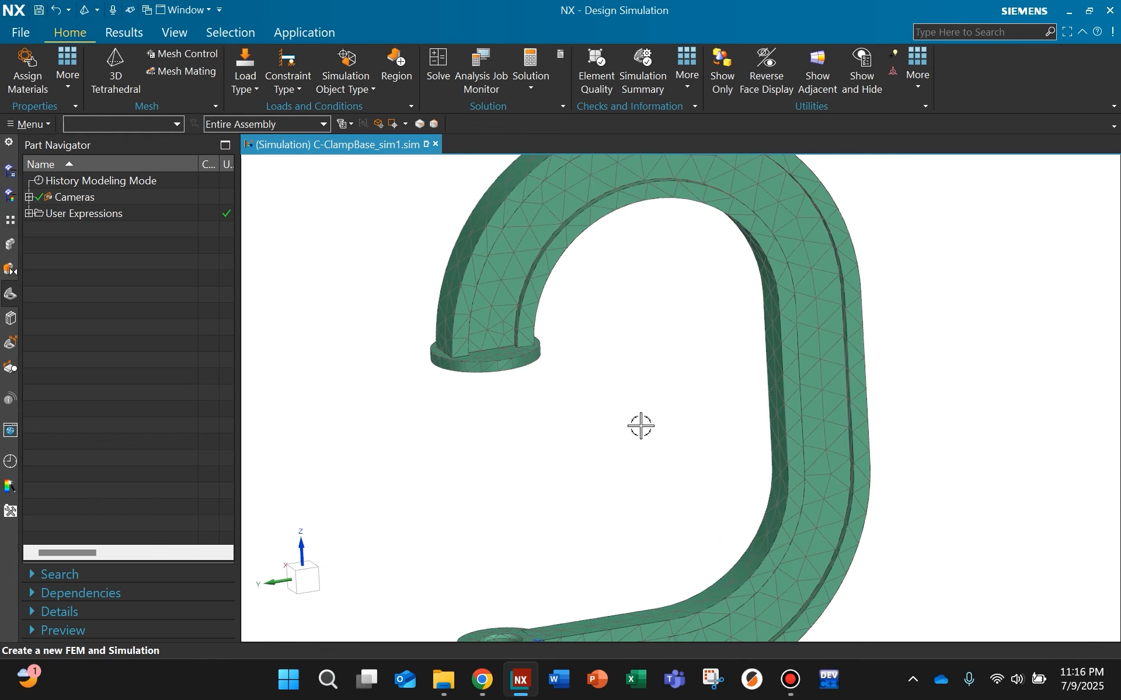
{"action": "scroll", "coordinate": [641, 425], "scroll_direction": "down", "scroll_amount": 3}
{"action": "middle_click_drag", "start_coordinate": [641, 411], "coordinate": [677, 390]}
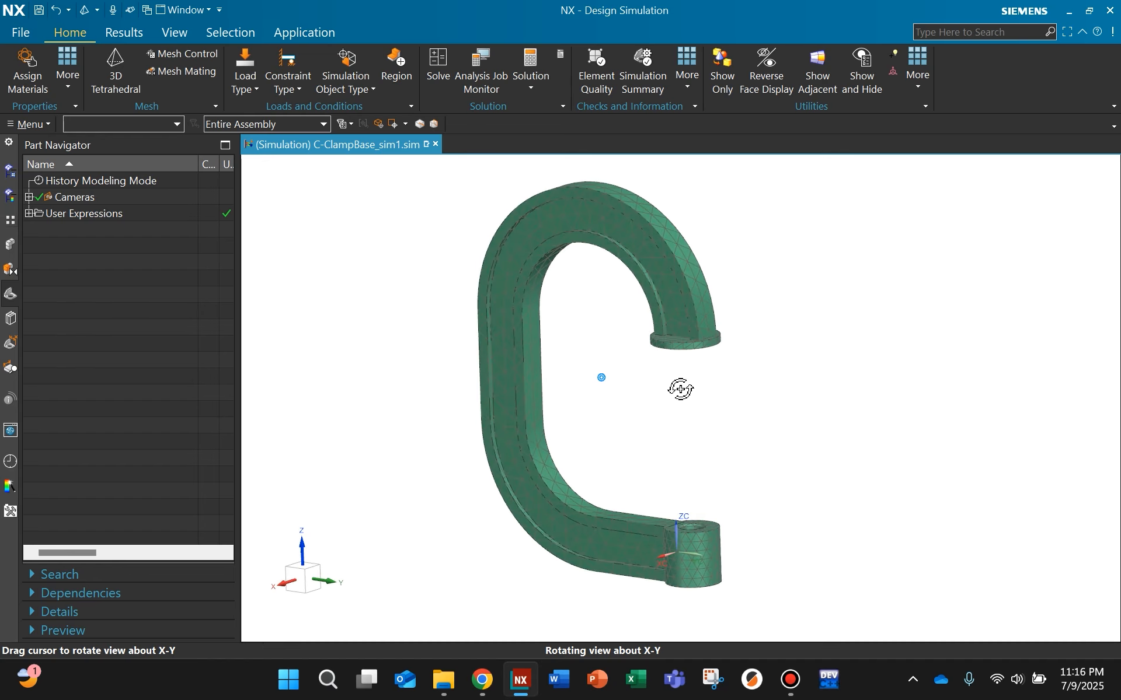
{"action": "left_click", "coordinate": [247, 87]}
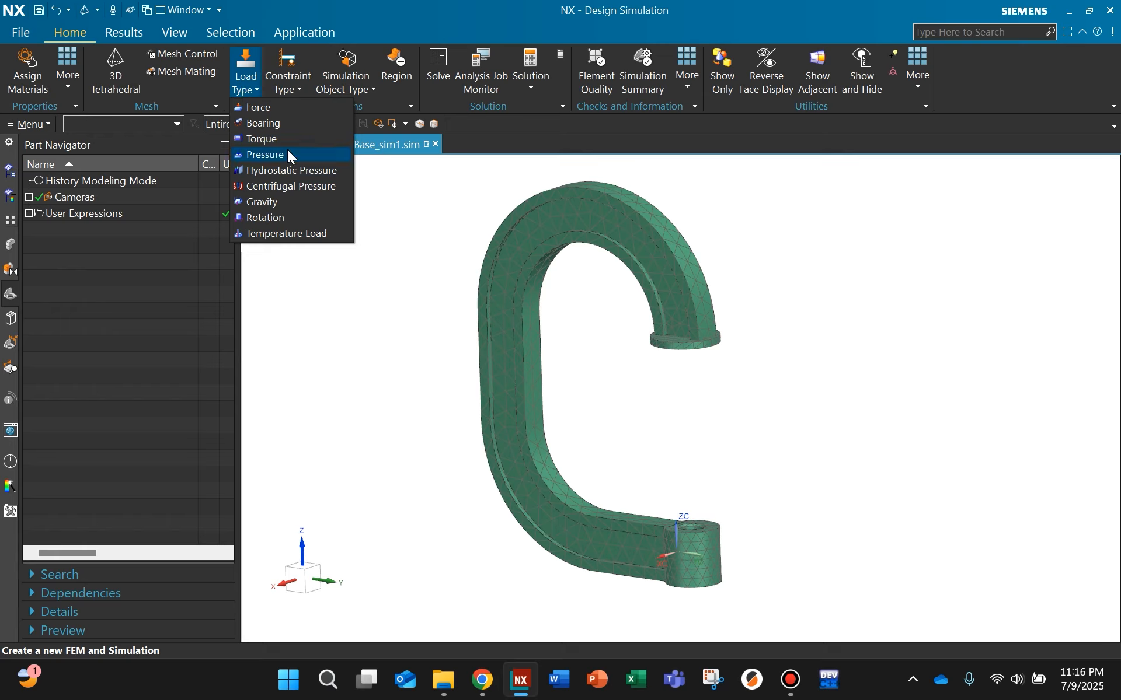
{"action": "left_click", "coordinate": [285, 107]}
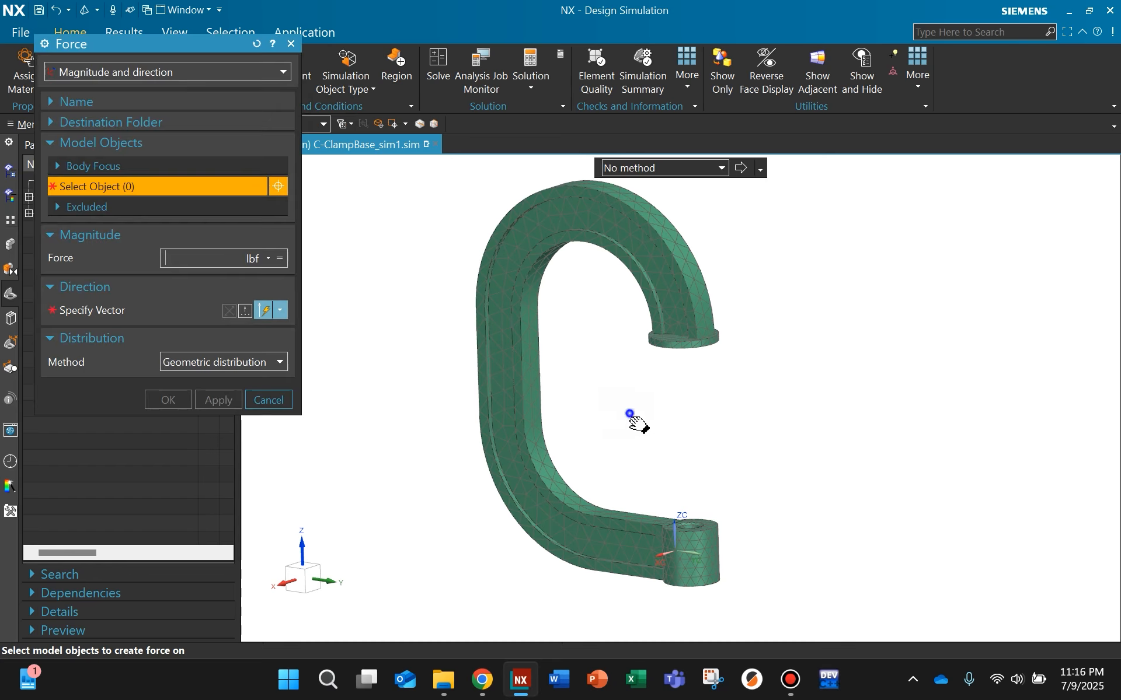
{"action": "middle_click_drag", "start_coordinate": [630, 415], "coordinate": [542, 457]}
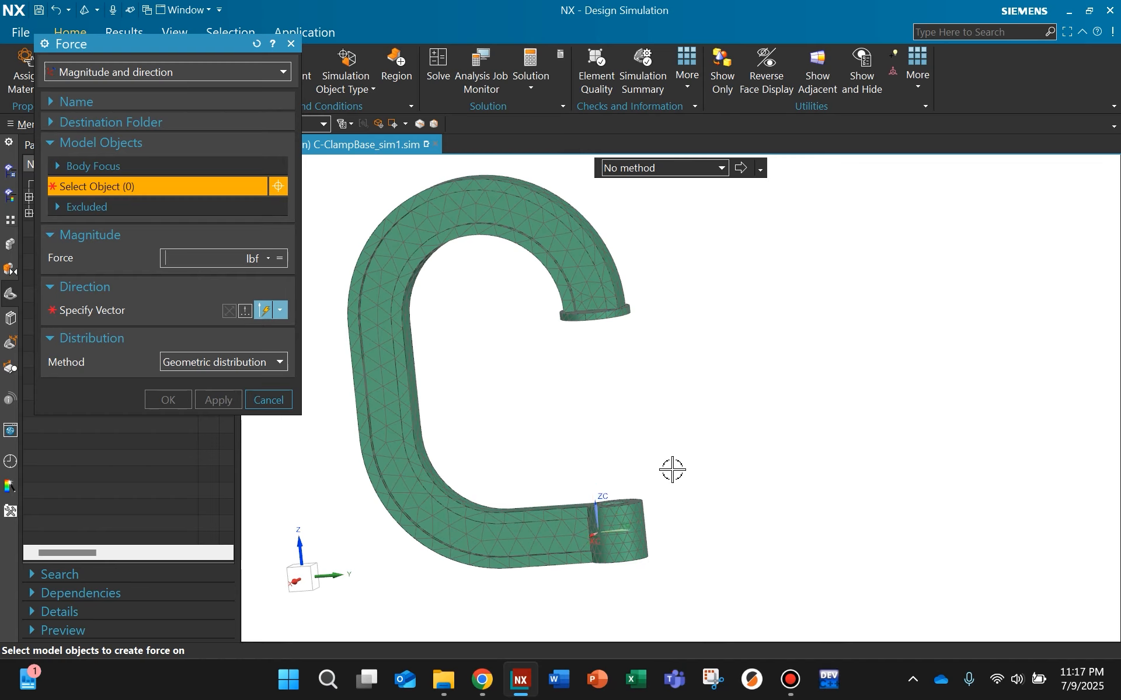
{"action": "middle_click_drag", "start_coordinate": [672, 470], "coordinate": [655, 408]}
{"action": "scroll", "coordinate": [580, 290], "scroll_direction": "up", "scroll_amount": 5}
{"action": "scroll", "coordinate": [590, 292], "scroll_direction": "up", "scroll_amount": 3}
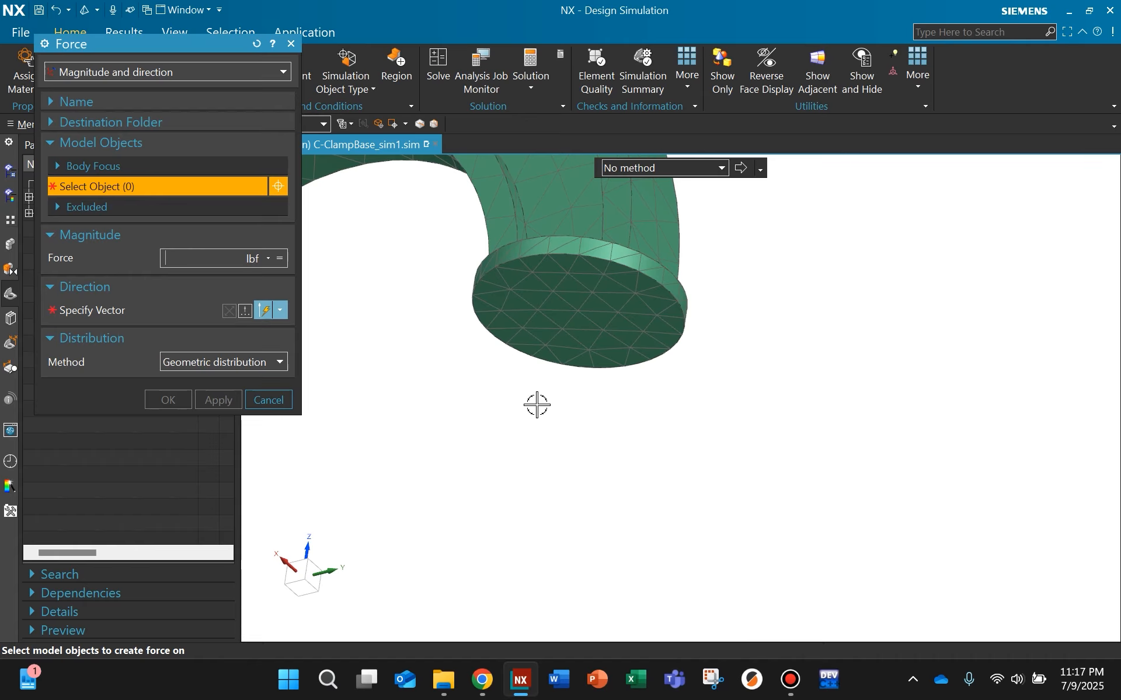
{"action": "scroll", "coordinate": [586, 300], "scroll_direction": "down", "scroll_amount": 5}
{"action": "scroll", "coordinate": [570, 310], "scroll_direction": "up", "scroll_amount": 5}
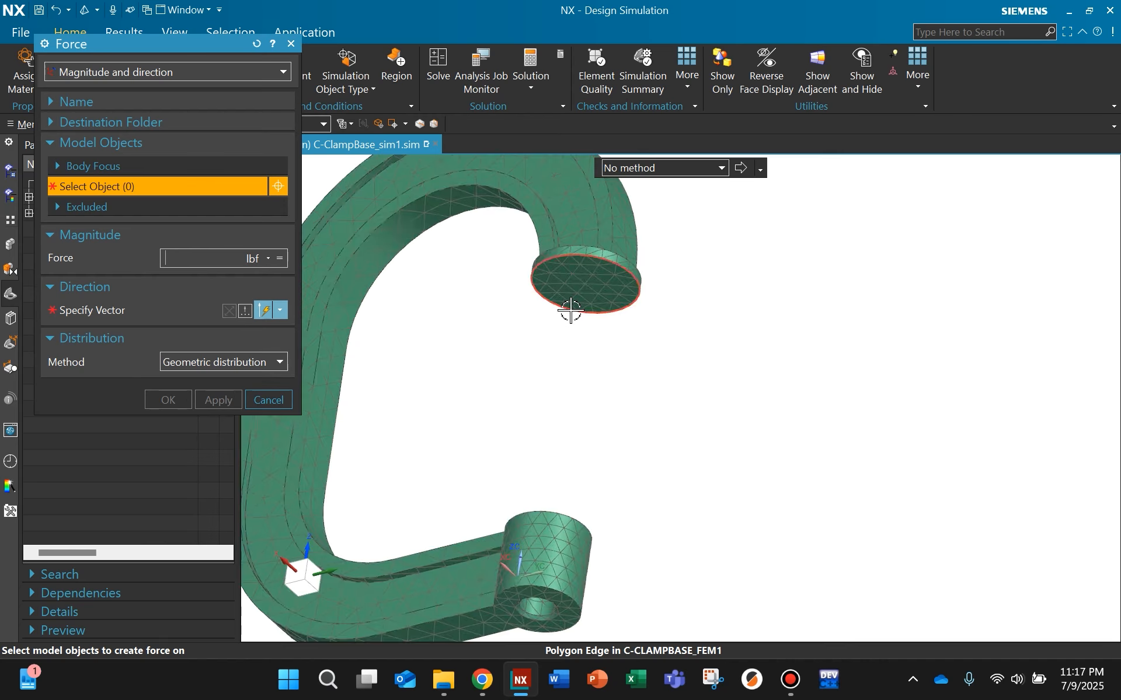
{"action": "scroll", "coordinate": [601, 270], "scroll_direction": "up", "scroll_amount": 3}
{"action": "left_click", "coordinate": [605, 272]}
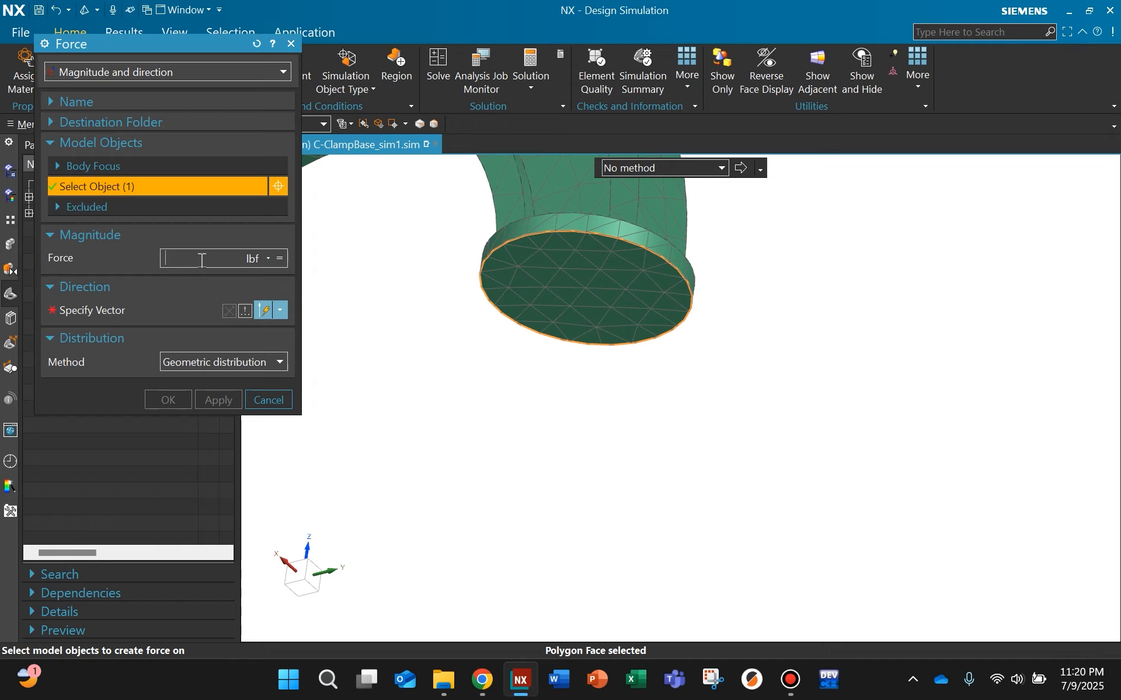
{"action": "type", "text": "1000"}
Step: Direct the force along the positive Z-axis, pushing up into the pad, and create the load
{"action": "left_click", "coordinate": [118, 315]}
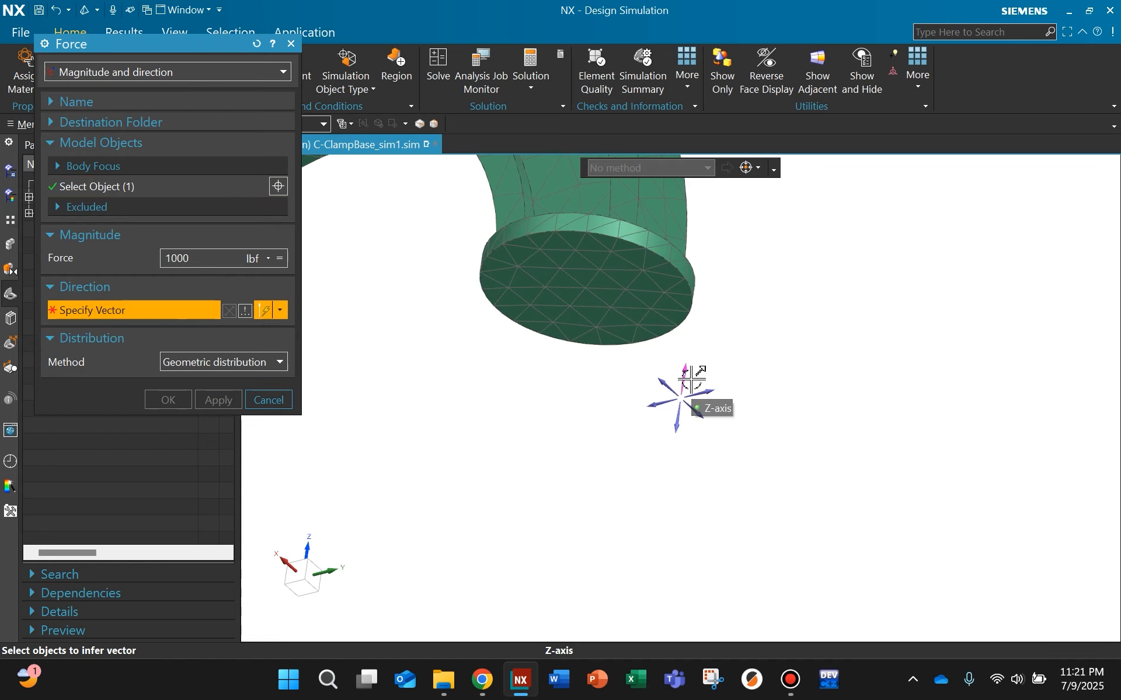
{"action": "scroll", "coordinate": [553, 366], "scroll_direction": "down", "scroll_amount": 4}
{"action": "middle_click_drag", "start_coordinate": [527, 370], "coordinate": [502, 373], "text": "shift"}
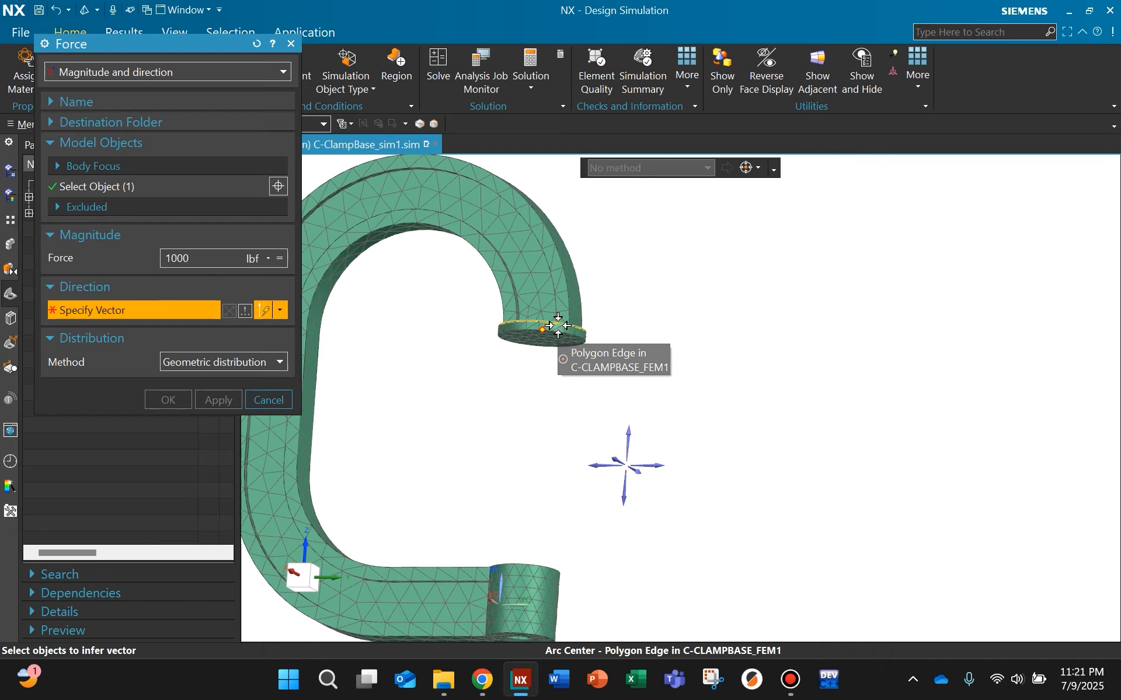
{"action": "left_click", "coordinate": [630, 433]}
{"action": "middle_click_drag", "start_coordinate": [518, 415], "coordinate": [555, 422]}
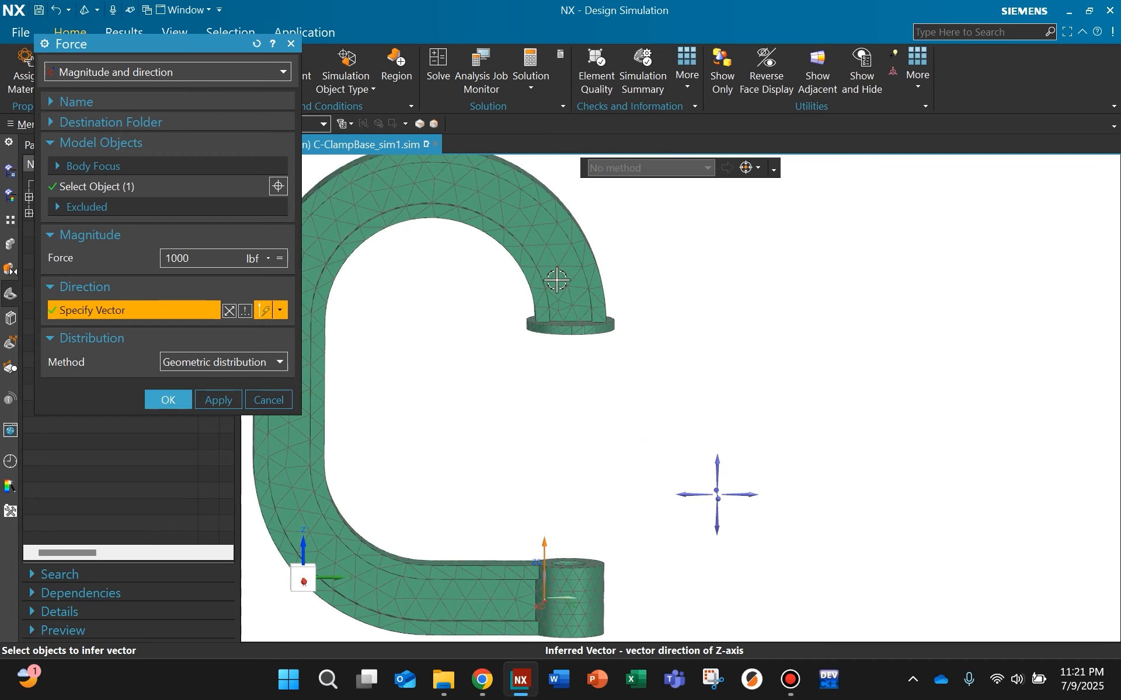
{"action": "left_click", "coordinate": [168, 400]}
Step: Examine the force arrows on the pad face and review the force's definition among the static subcase's loads in the simulation tree
{"action": "scroll", "coordinate": [573, 380], "scroll_direction": "up", "scroll_amount": 3}
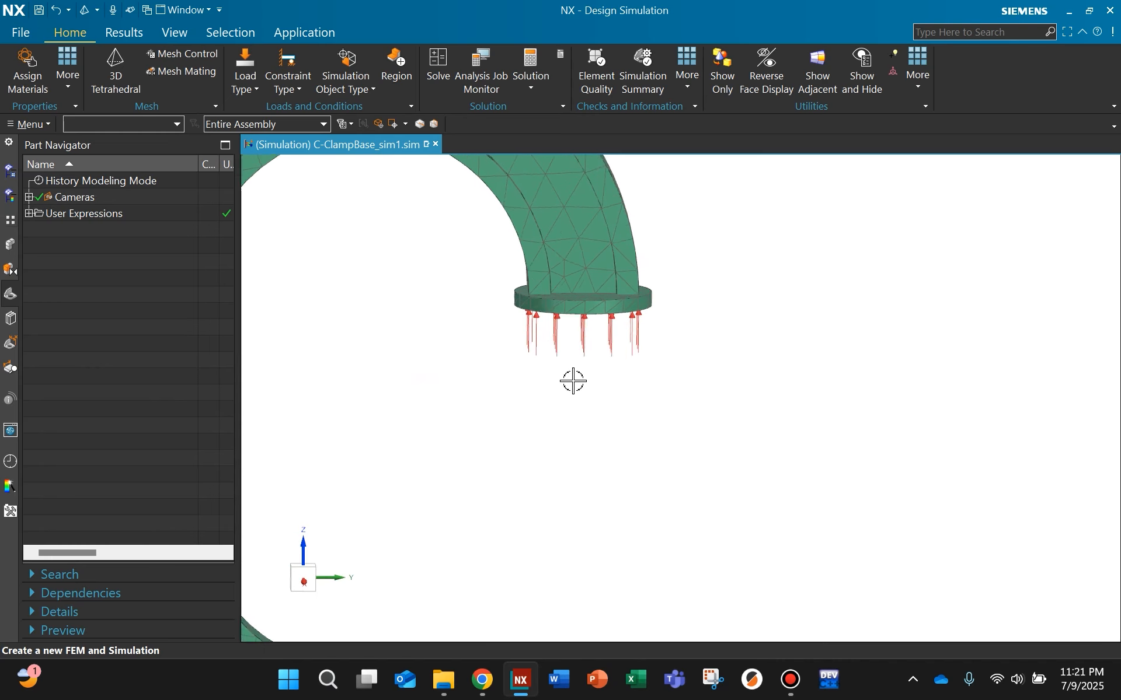
{"action": "middle_click_drag", "start_coordinate": [565, 376], "coordinate": [491, 384]}
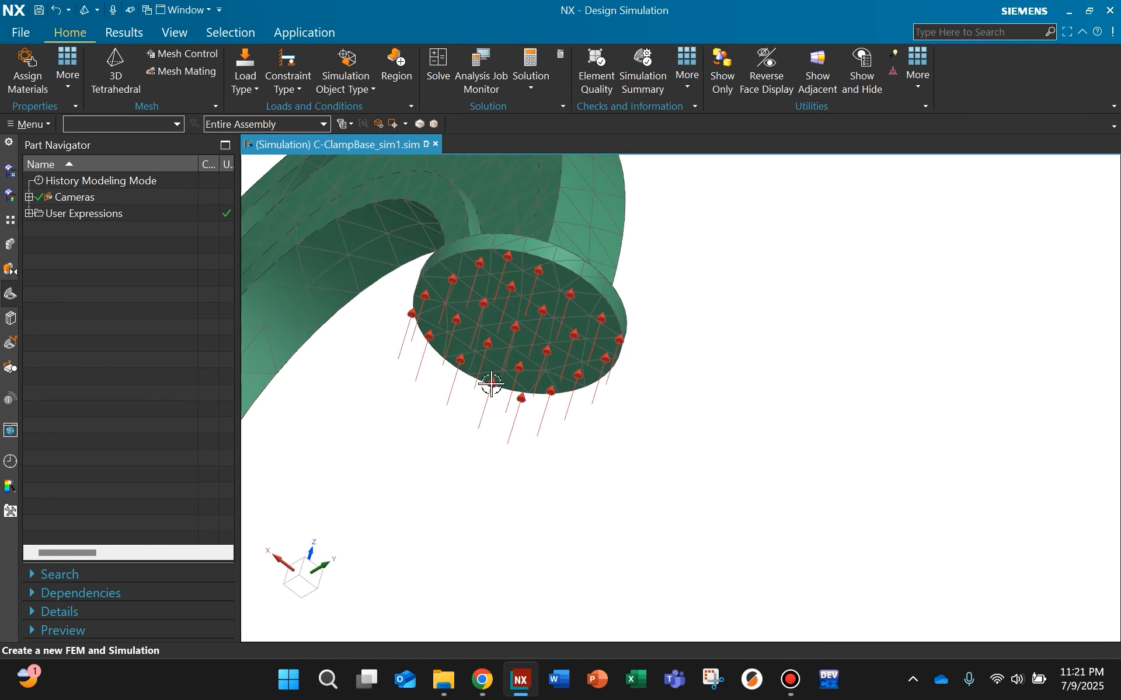
{"action": "scroll", "coordinate": [543, 264], "scroll_direction": "up", "scroll_amount": 4}
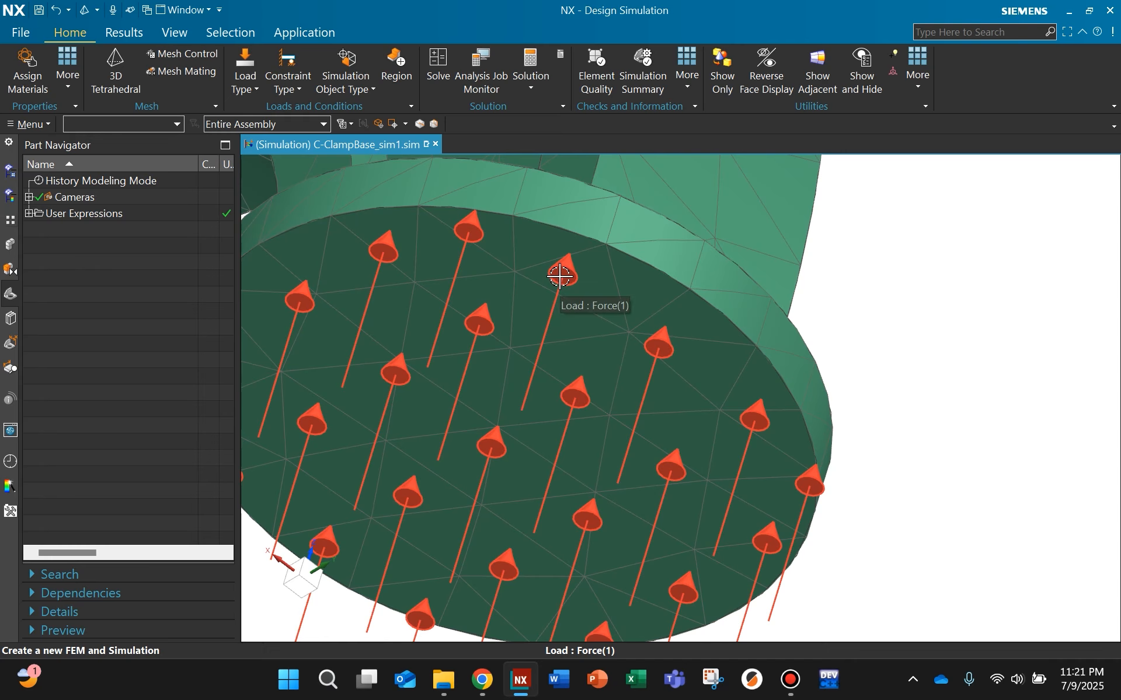
{"action": "scroll", "coordinate": [566, 277], "scroll_direction": "down", "scroll_amount": 4}
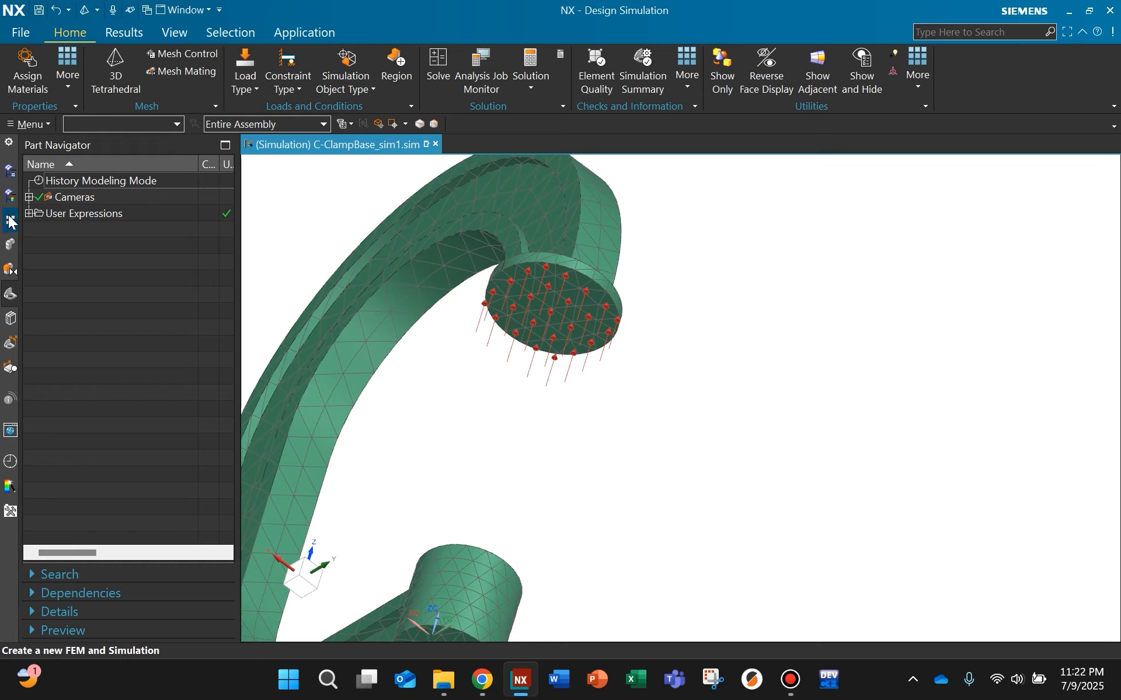
{"action": "left_click", "coordinate": [10, 171]}
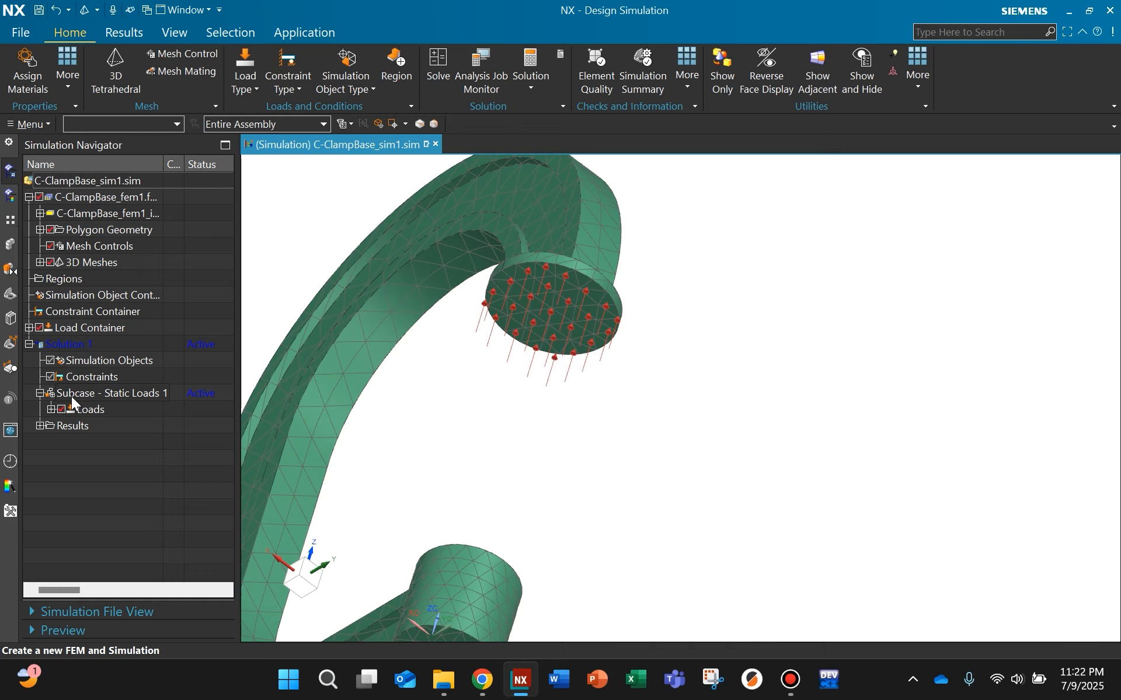
{"action": "left_click", "coordinate": [80, 410]}
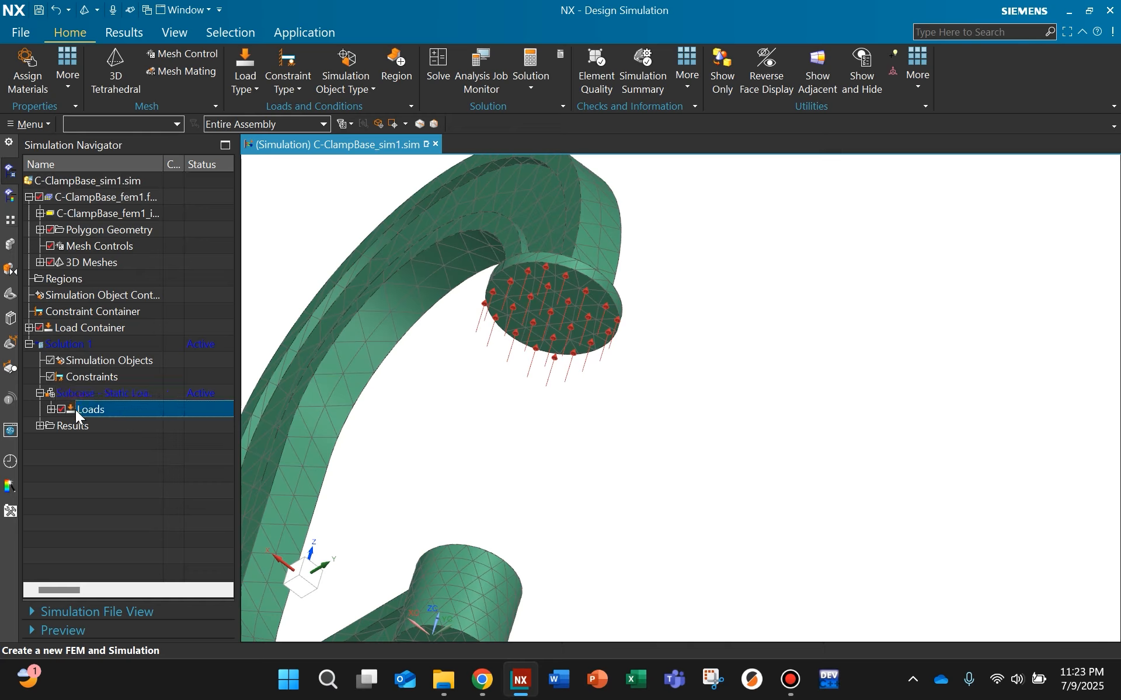
{"action": "left_click", "coordinate": [51, 410]}
{"action": "left_click", "coordinate": [98, 425]}
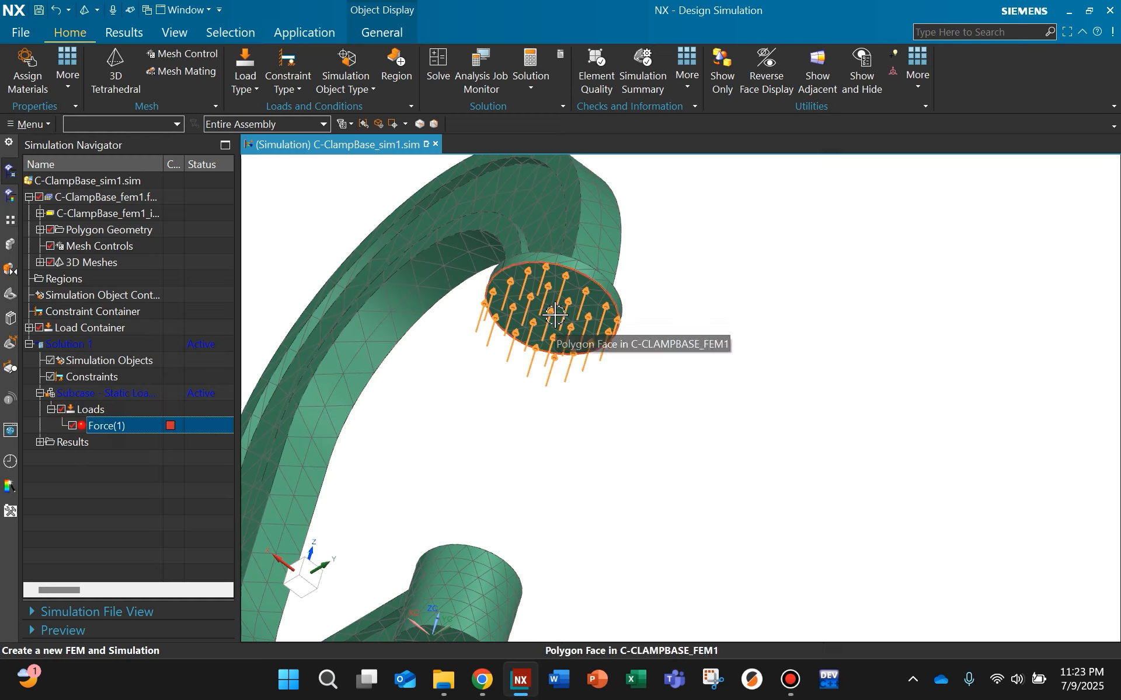
{"action": "double_click", "coordinate": [111, 424]}
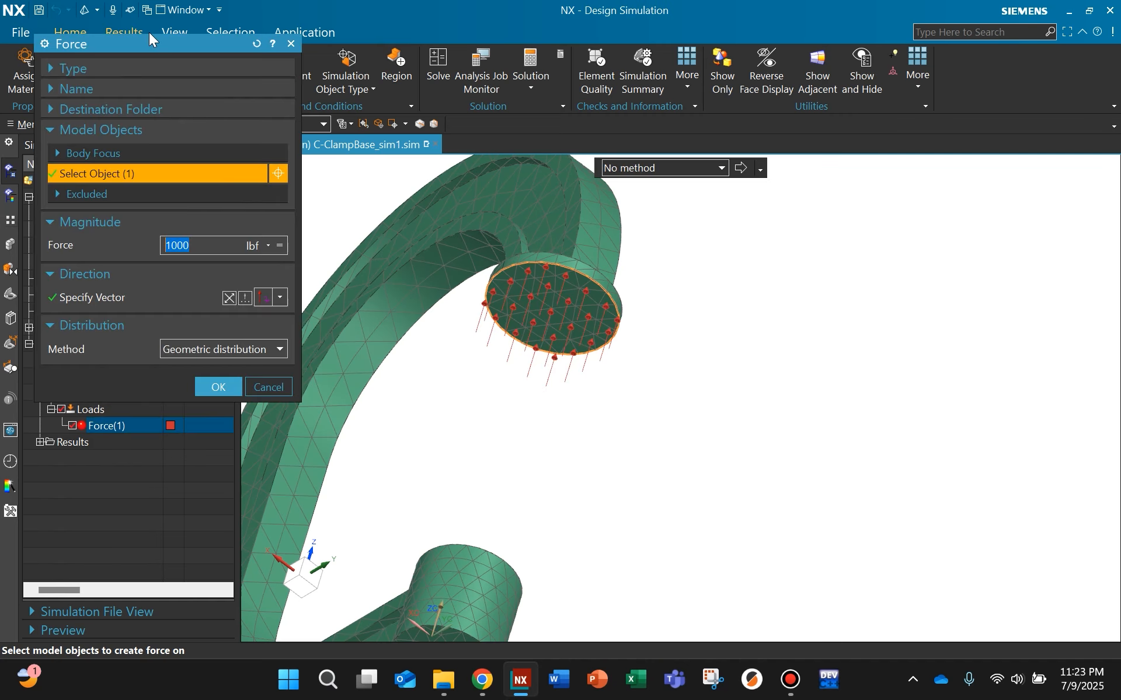
{"action": "left_click", "coordinate": [291, 43]}
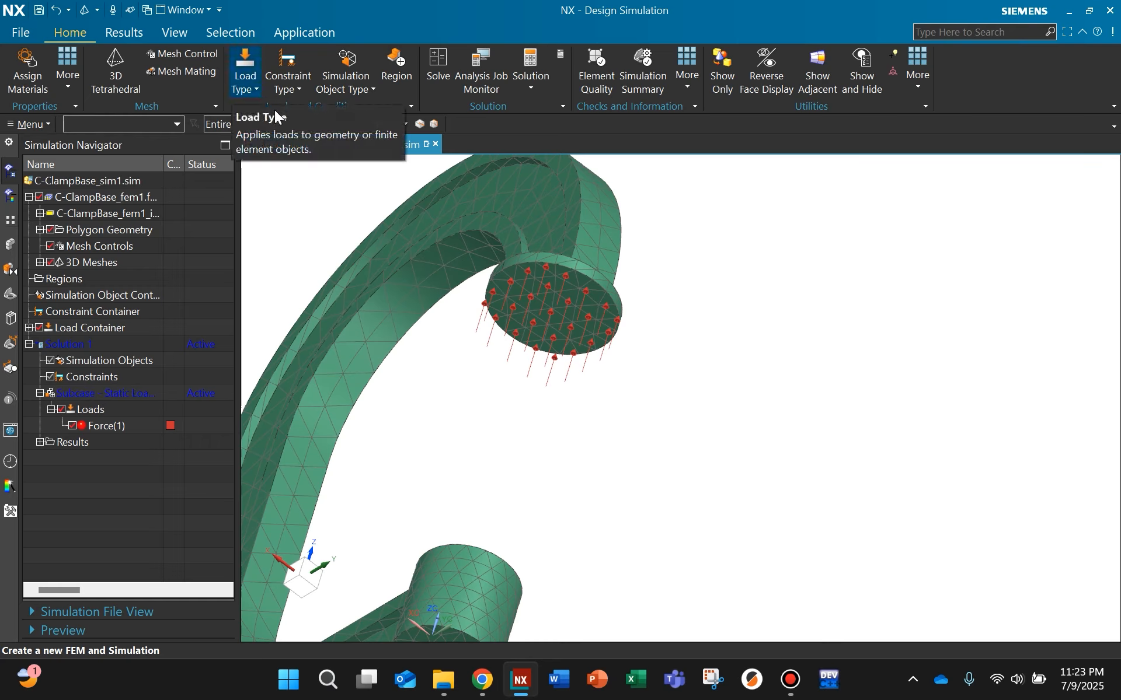
Step: Apply a Fixed Constraint to the ring-shaped upper face around the hole of the lower cylindrical boss
{"action": "middle_click_drag", "start_coordinate": [462, 310], "coordinate": [515, 349]}
{"action": "scroll", "coordinate": [443, 401], "scroll_direction": "up", "scroll_amount": 2}
{"action": "scroll", "coordinate": [433, 353], "scroll_direction": "down", "scroll_amount": 1}
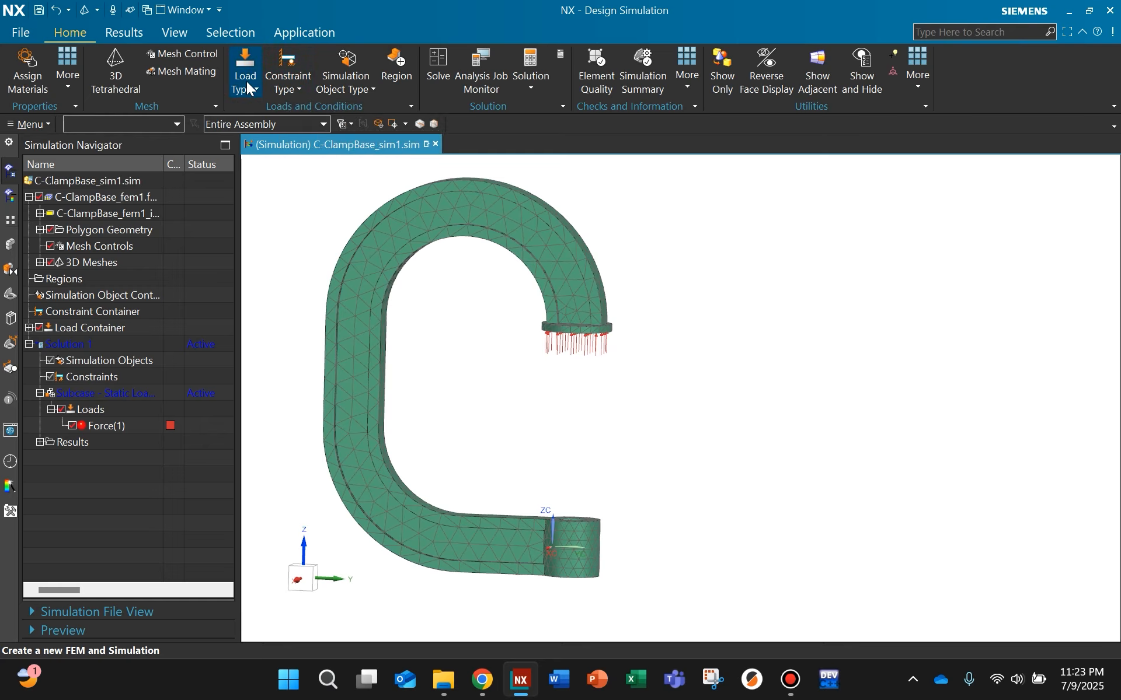
{"action": "left_click", "coordinate": [297, 86]}
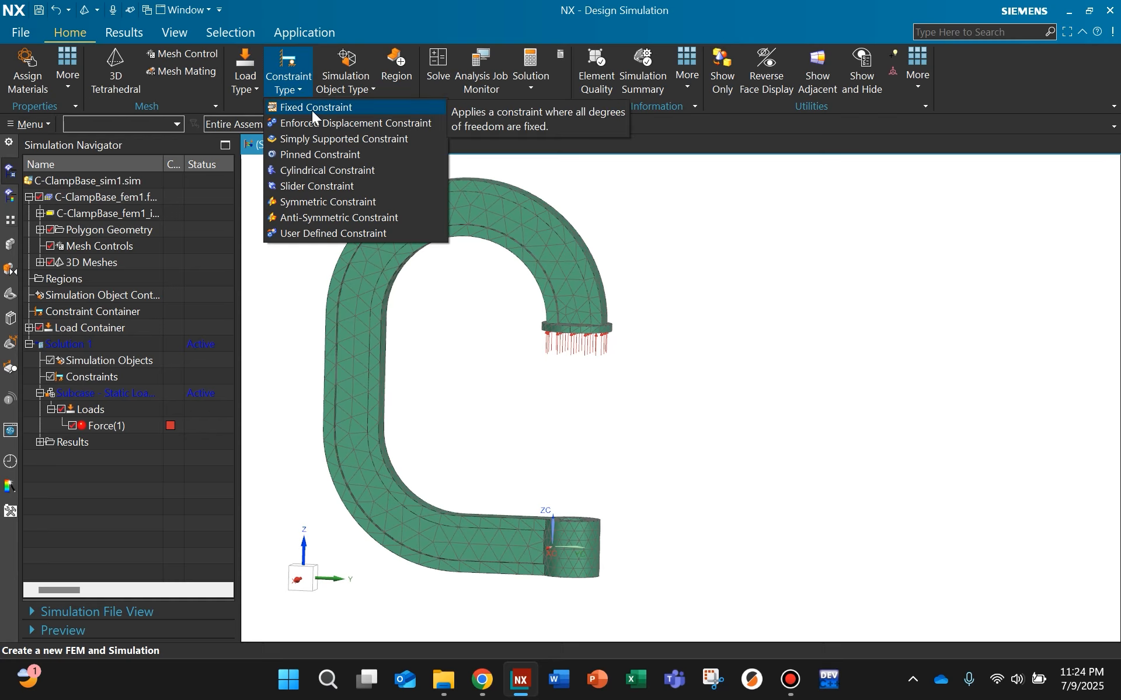
{"action": "left_click", "coordinate": [311, 108]}
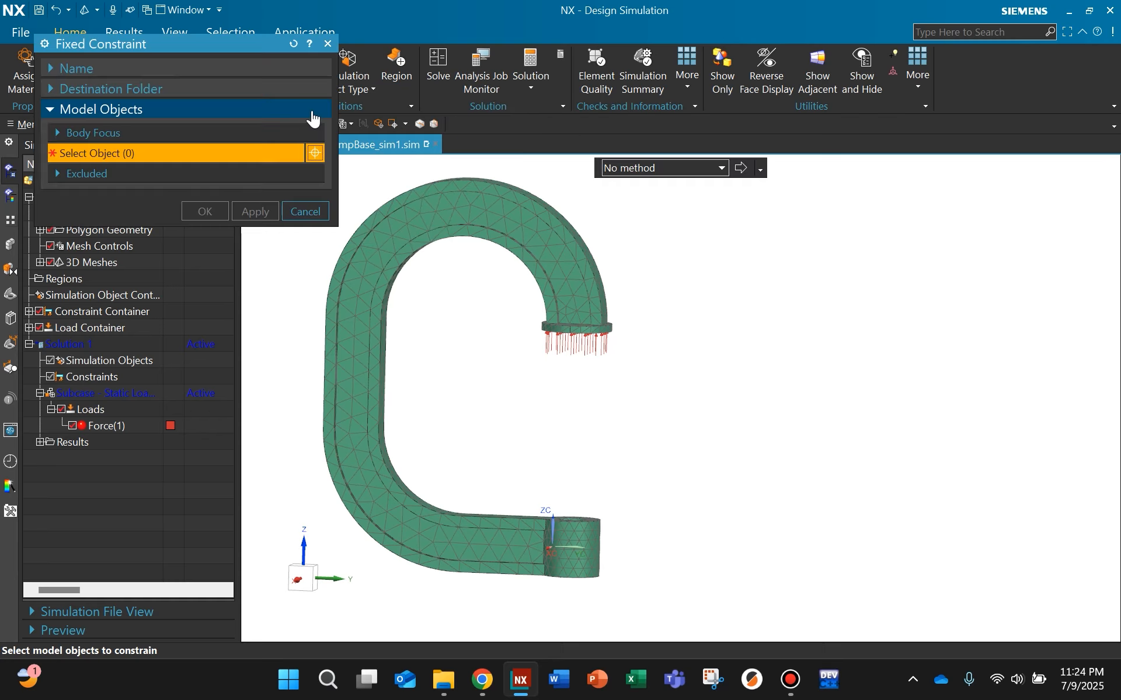
{"action": "scroll", "coordinate": [644, 545], "scroll_direction": "up", "scroll_amount": 2}
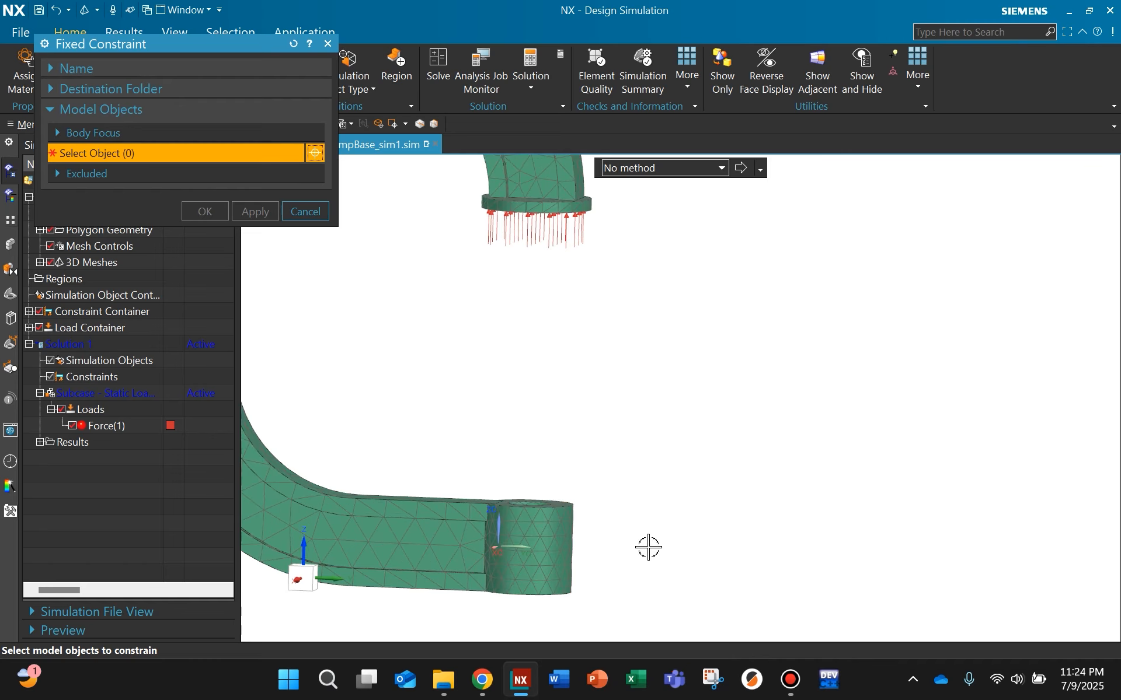
{"action": "middle_click_drag", "start_coordinate": [620, 490], "coordinate": [625, 450]}
{"action": "scroll", "coordinate": [575, 451], "scroll_direction": "up", "scroll_amount": 3}
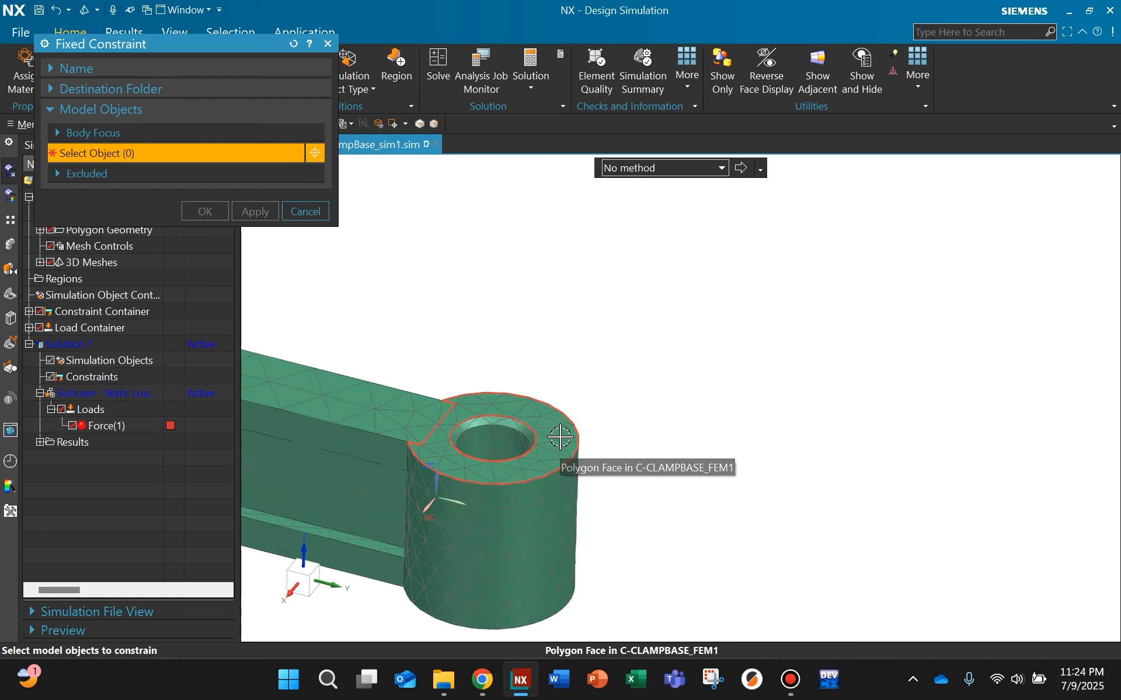
{"action": "scroll", "coordinate": [550, 444], "scroll_direction": "up", "scroll_amount": 2}
{"action": "left_click", "coordinate": [553, 436]}
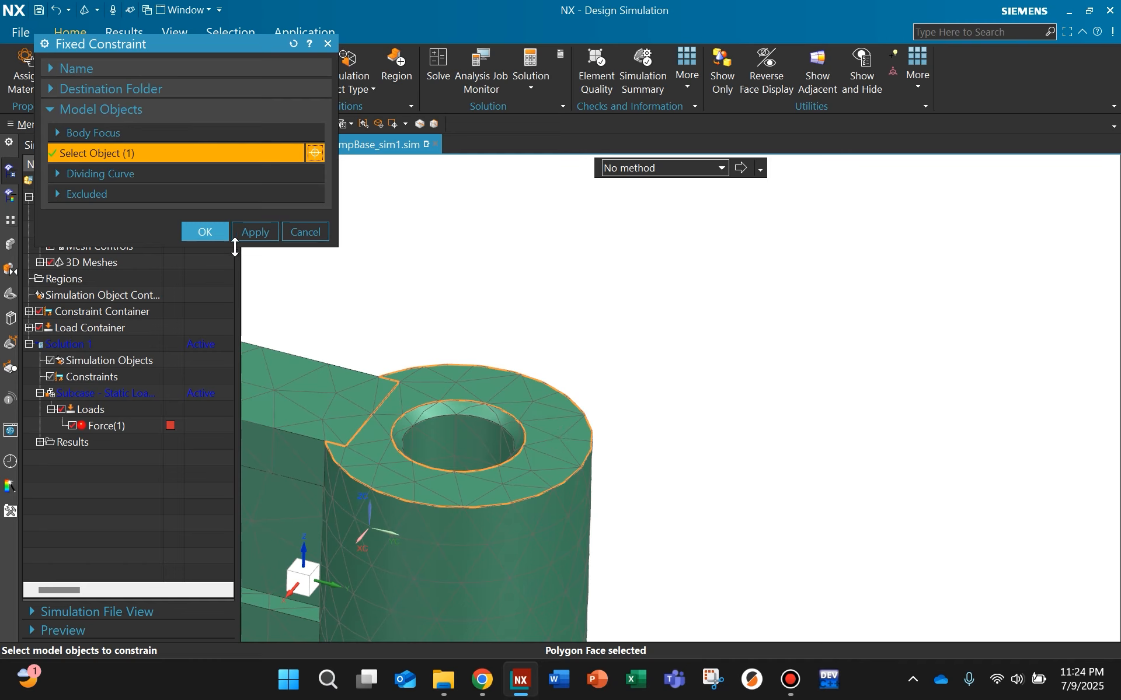
{"action": "left_click", "coordinate": [219, 237]}
Step: Examine the fixed constraint symbols on the lower boss and the force arrows on the upper pad across the whole clamp
{"action": "middle_click_drag", "start_coordinate": [825, 450], "coordinate": [663, 467]}
{"action": "scroll", "coordinate": [636, 464], "scroll_direction": "up", "scroll_amount": 5}
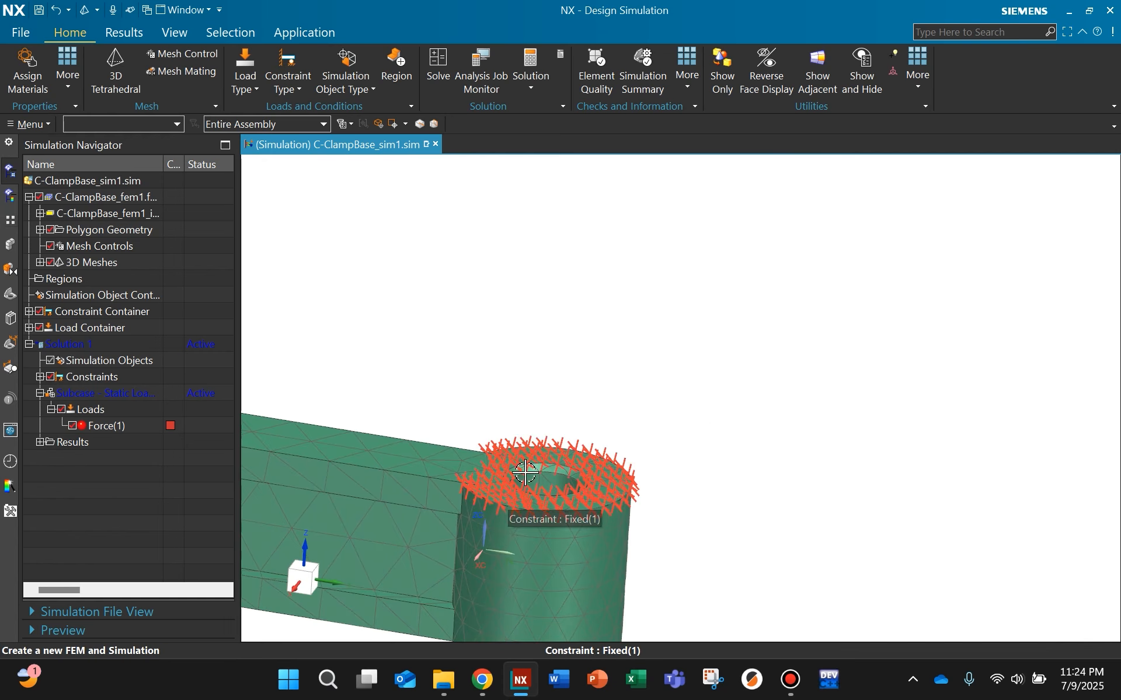
{"action": "scroll", "coordinate": [522, 491], "scroll_direction": "down", "scroll_amount": 5}
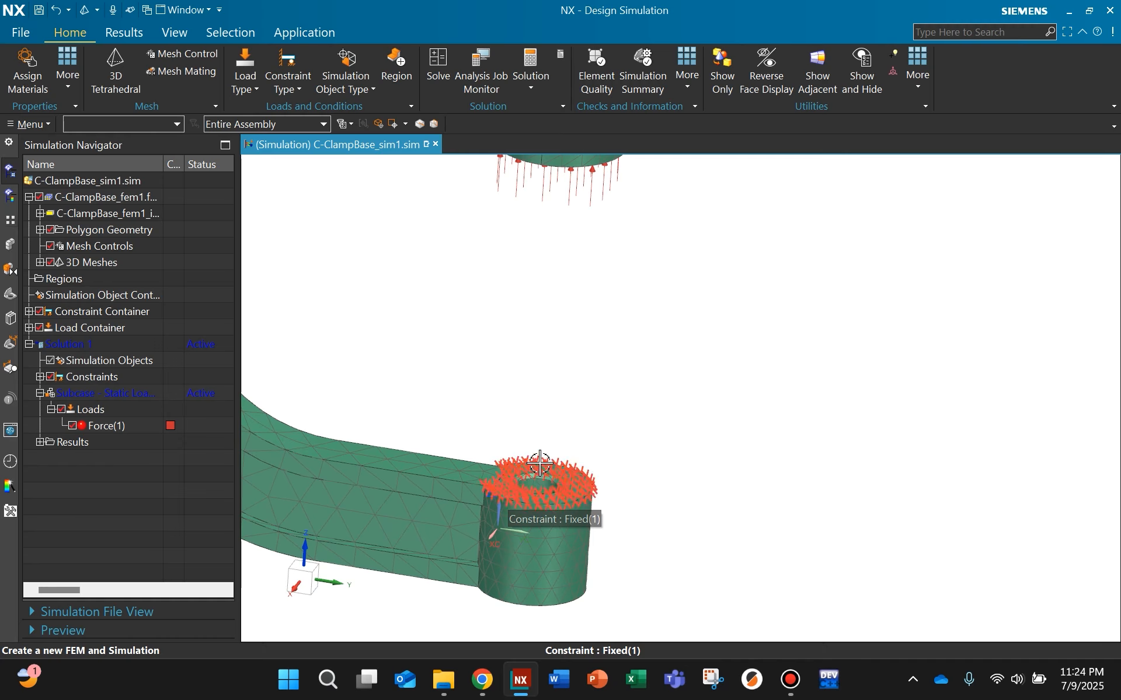
{"action": "middle_click_drag", "start_coordinate": [523, 490], "coordinate": [560, 355]}
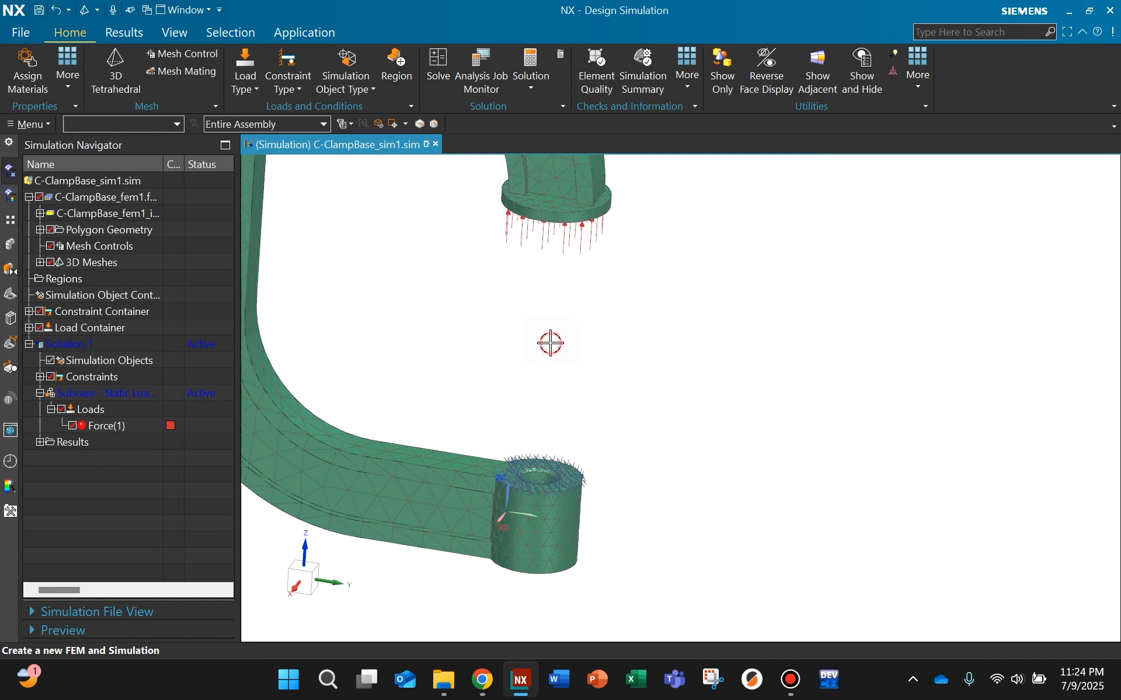
{"action": "scroll", "coordinate": [503, 315], "scroll_direction": "down", "scroll_amount": 1}
{"action": "middle_click_drag", "start_coordinate": [505, 313], "coordinate": [578, 343], "text": "shift"}
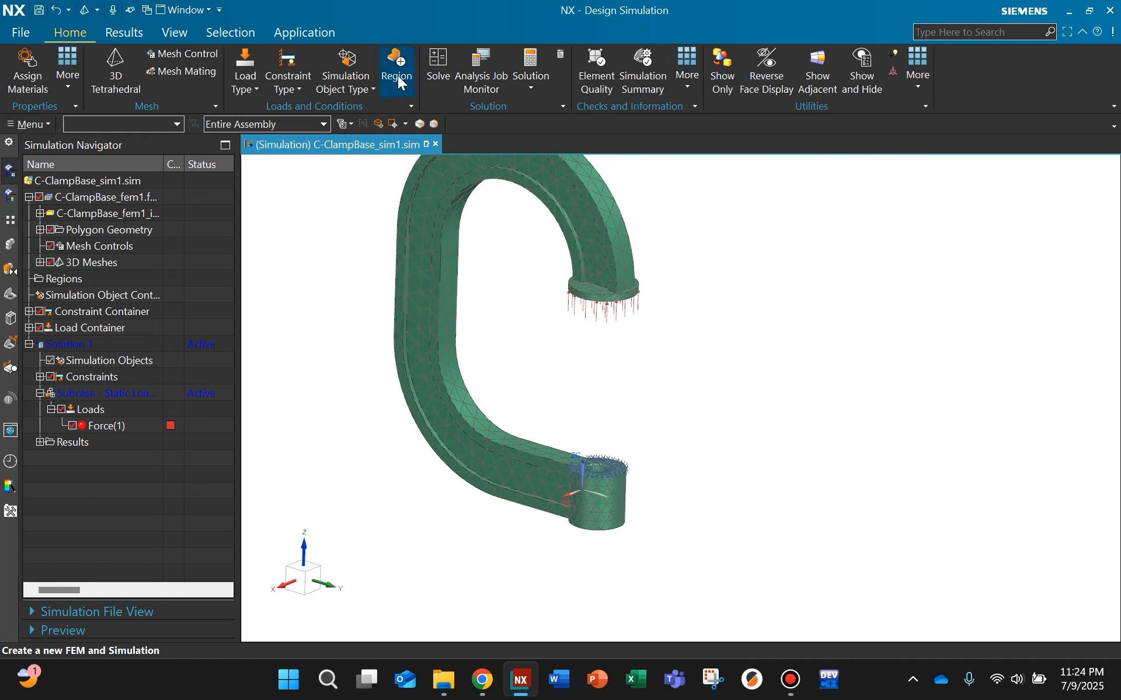
{"action": "middle_click_drag", "start_coordinate": [496, 263], "coordinate": [480, 321]}
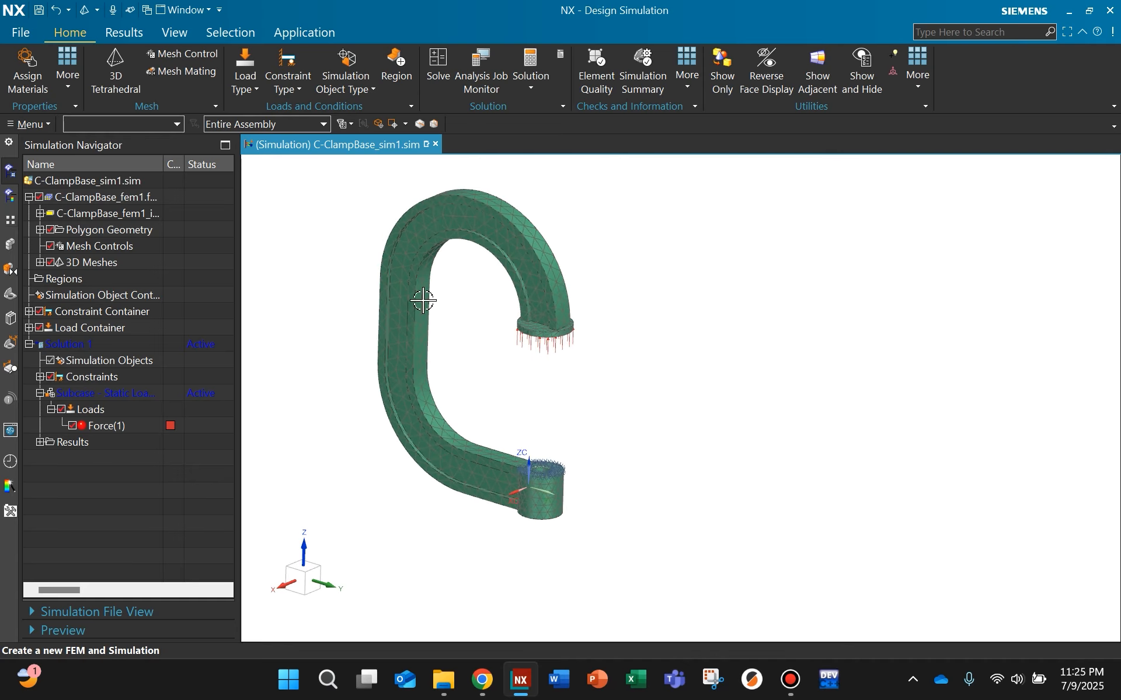
{"action": "scroll", "coordinate": [515, 437], "scroll_direction": "up", "scroll_amount": 2}
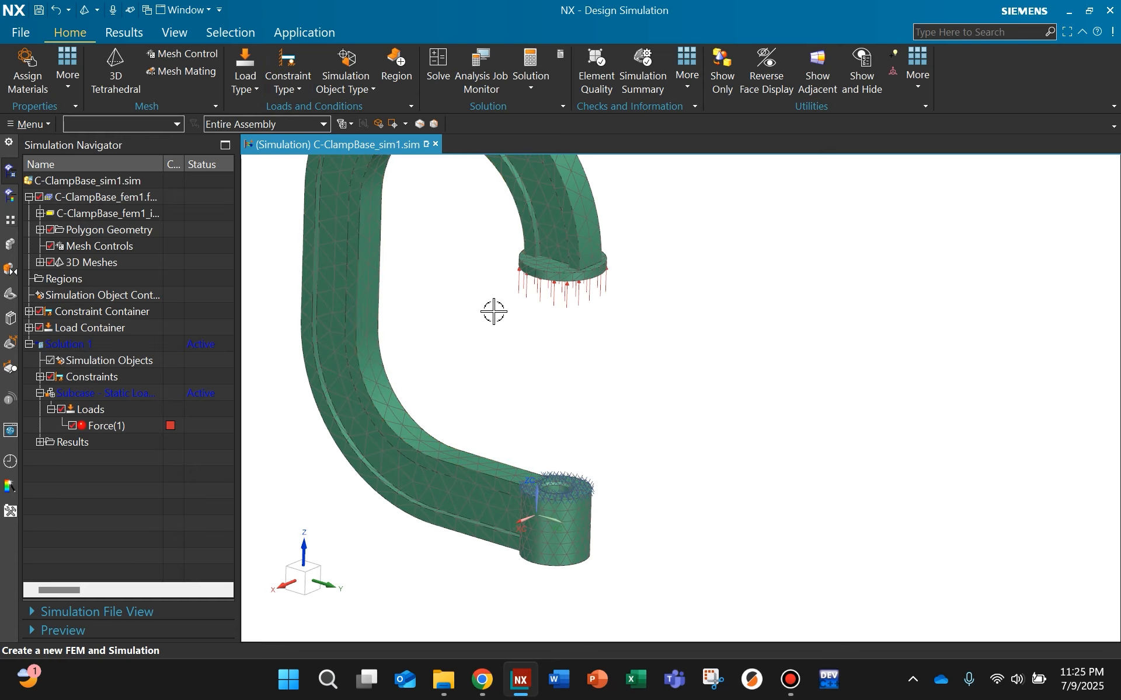
{"action": "middle_click_drag", "start_coordinate": [446, 273], "coordinate": [486, 349], "text": "shift"}
{"action": "scroll", "coordinate": [485, 349], "scroll_direction": "down", "scroll_amount": 2}
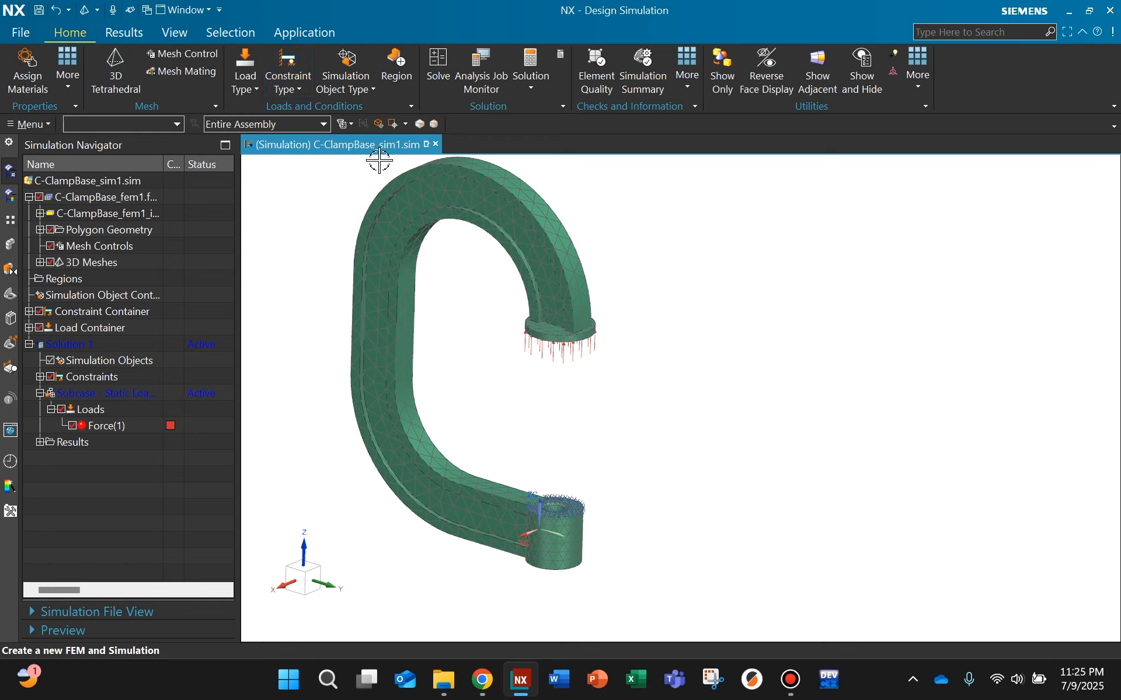
Step: Solve the clamp's static solution with the model setup check on, skip the message review, and dismiss the solver monitor, job monitor and information report
{"action": "middle_click_drag", "start_coordinate": [474, 344], "coordinate": [465, 337]}
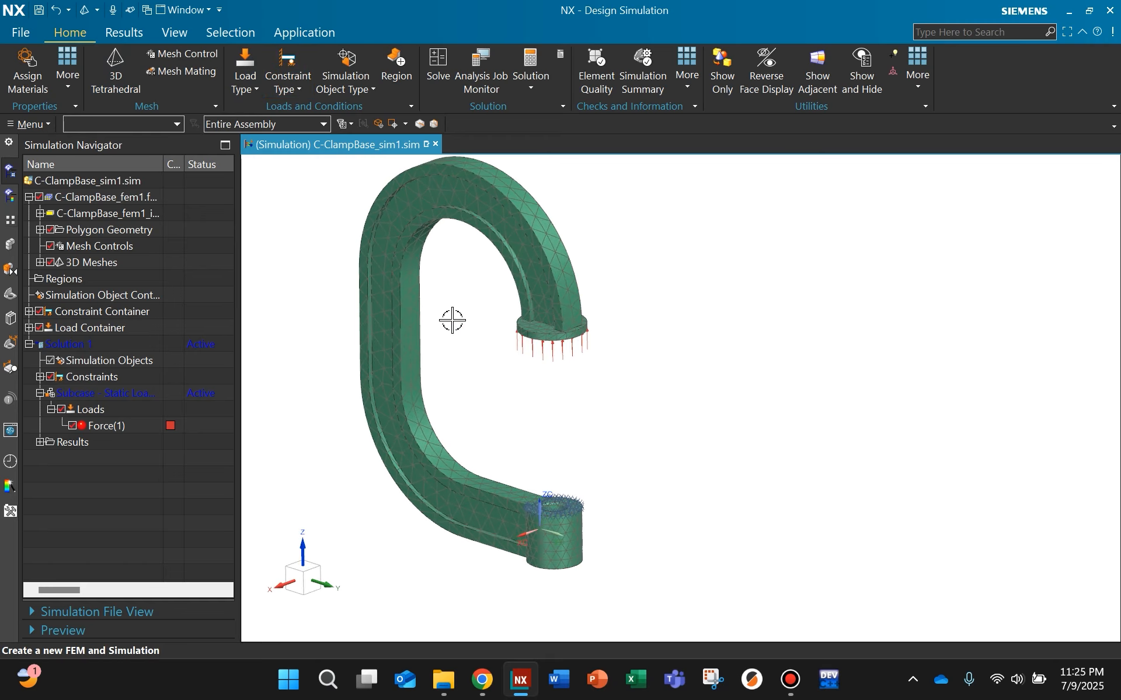
{"action": "left_click", "coordinate": [438, 67]}
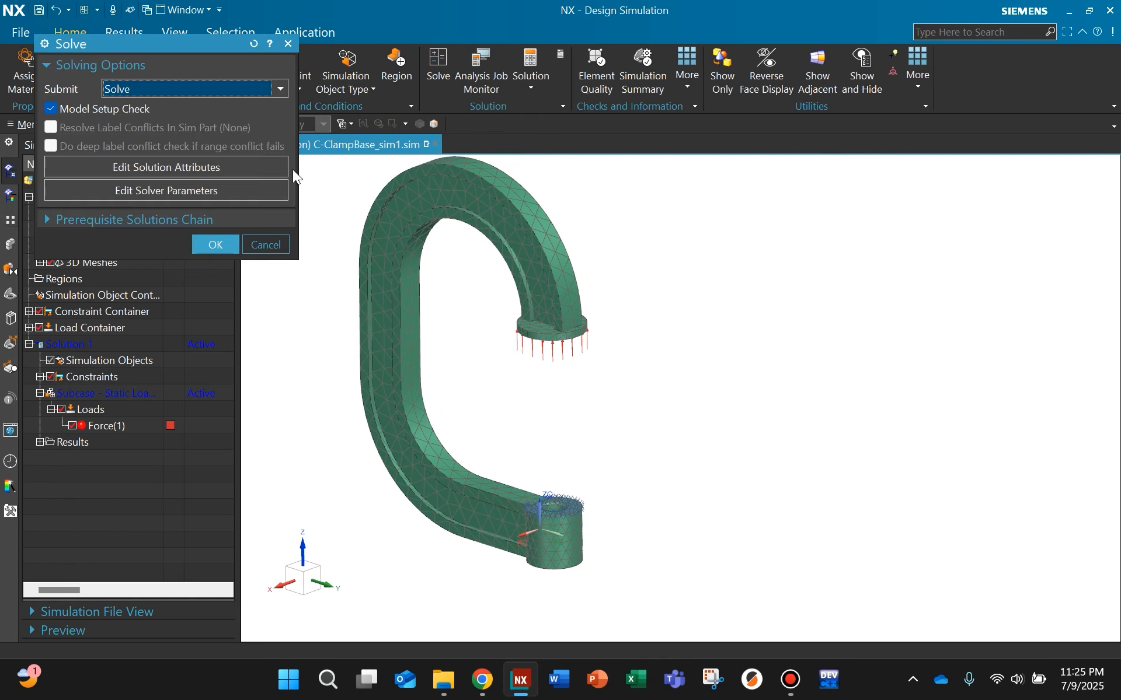
{"action": "left_click", "coordinate": [209, 247]}
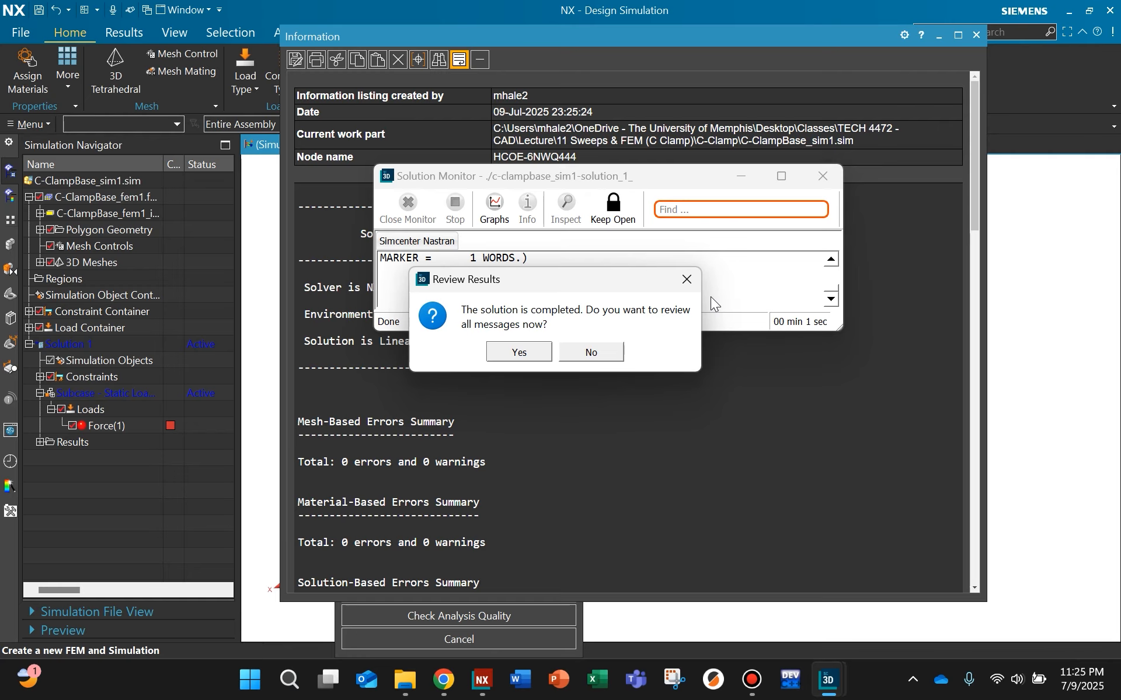
{"action": "left_click", "coordinate": [610, 352]}
{"action": "left_click", "coordinate": [820, 176]}
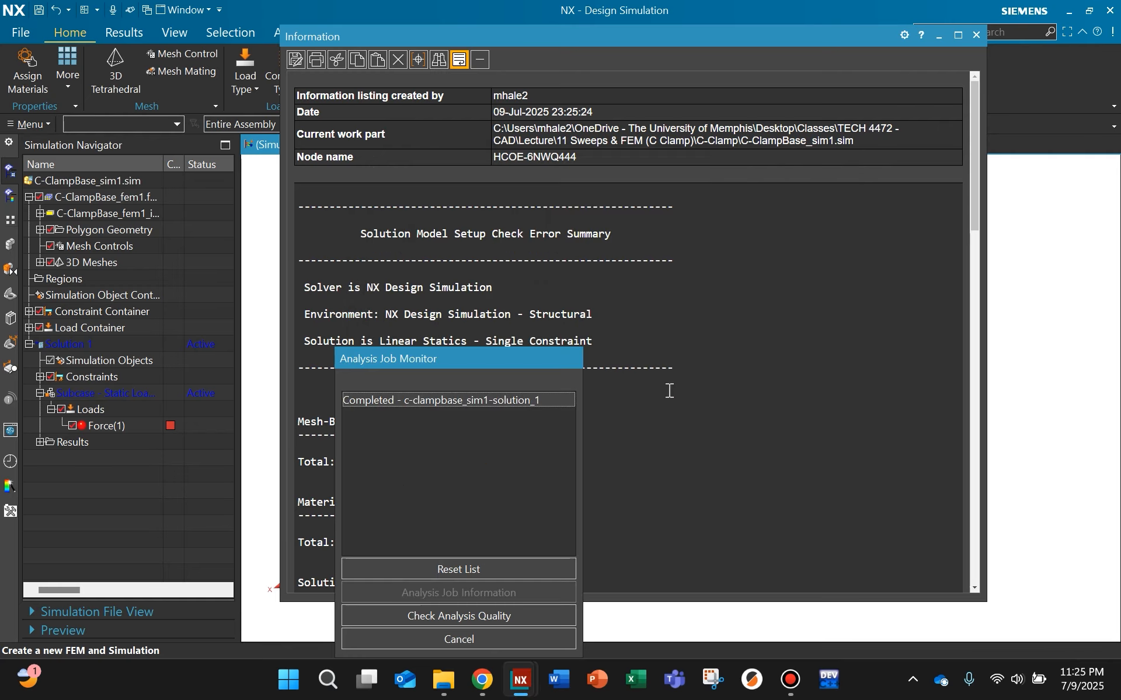
{"action": "left_click", "coordinate": [509, 639]}
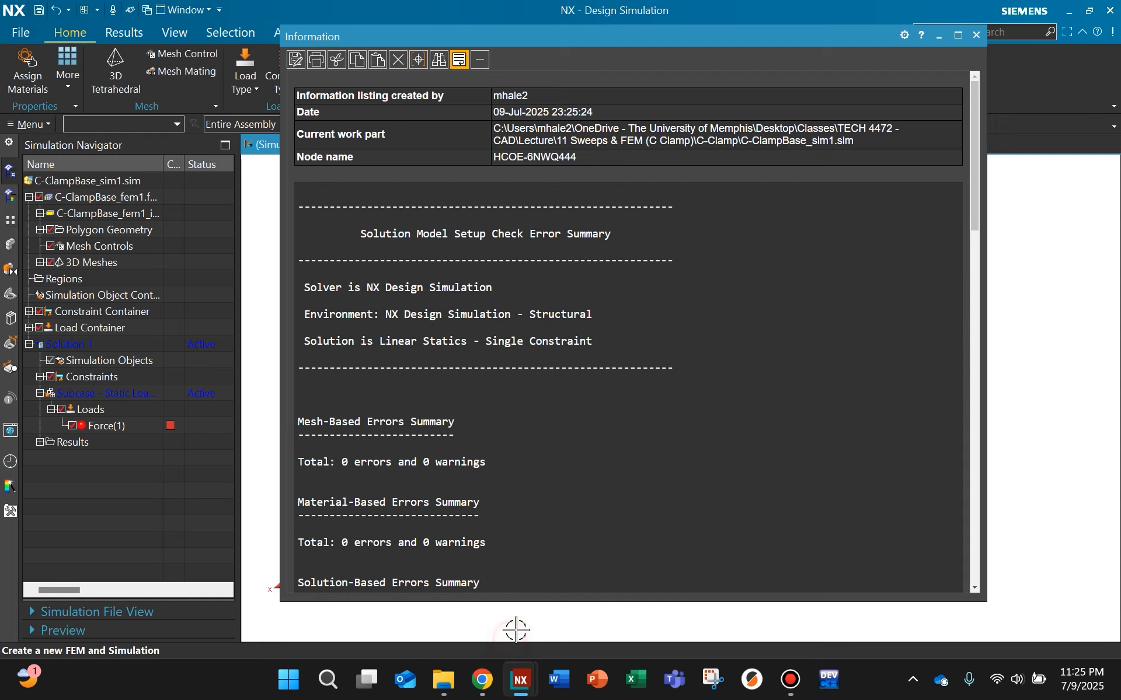
{"action": "left_click", "coordinate": [976, 35]}
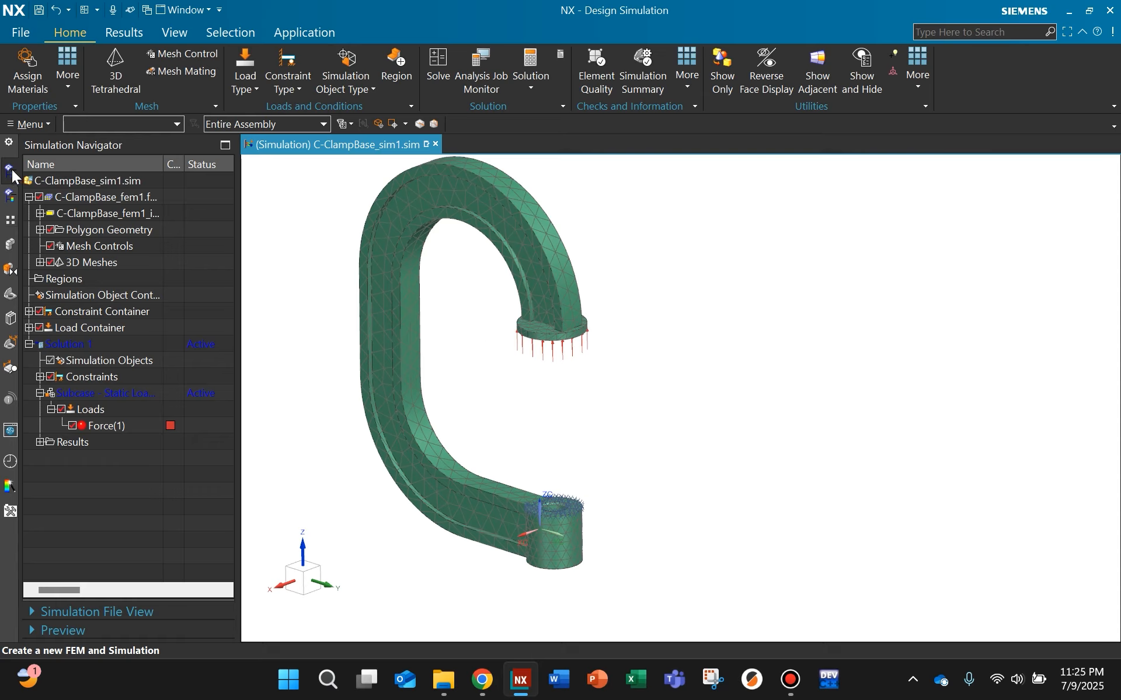
Step: Load the solution's Structural results and display the Displacement - Nodal contour, viewing the whole deformed clamp from the side
{"action": "left_click", "coordinate": [40, 442]}
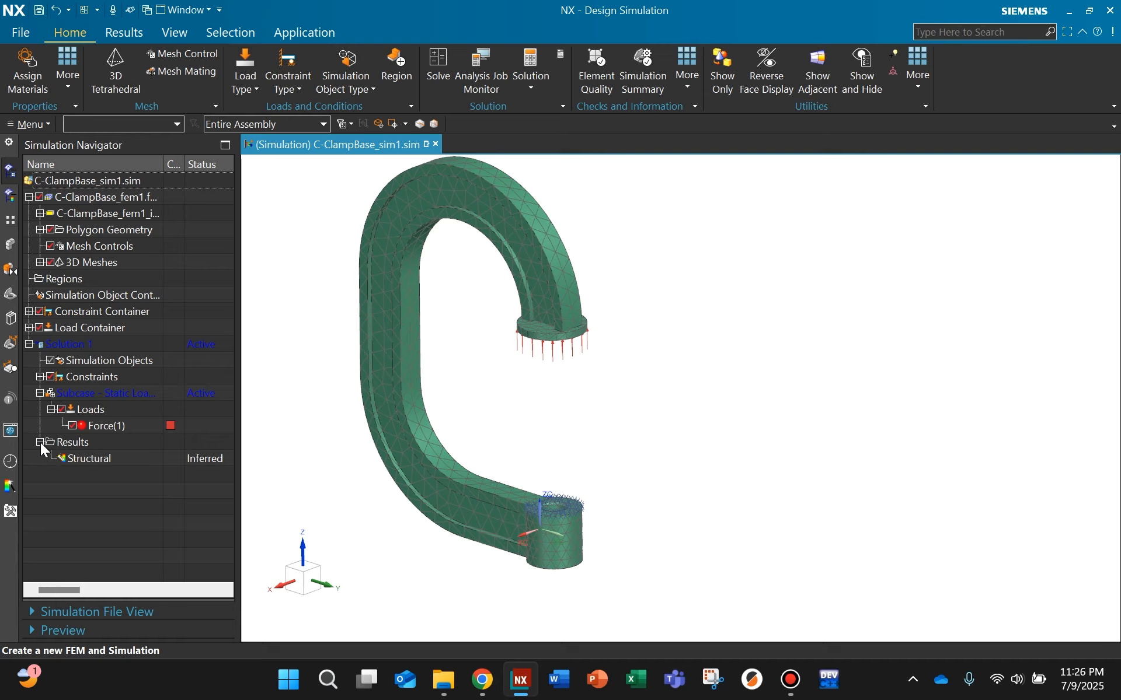
{"action": "double_click", "coordinate": [81, 459]}
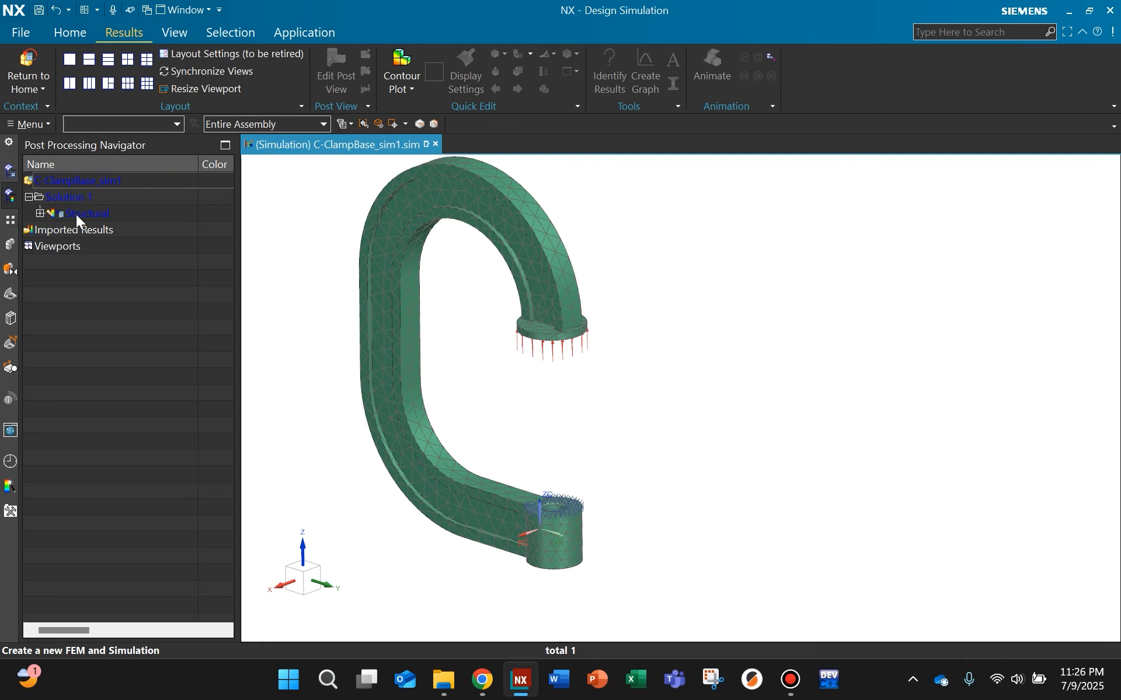
{"action": "left_click", "coordinate": [39, 213]}
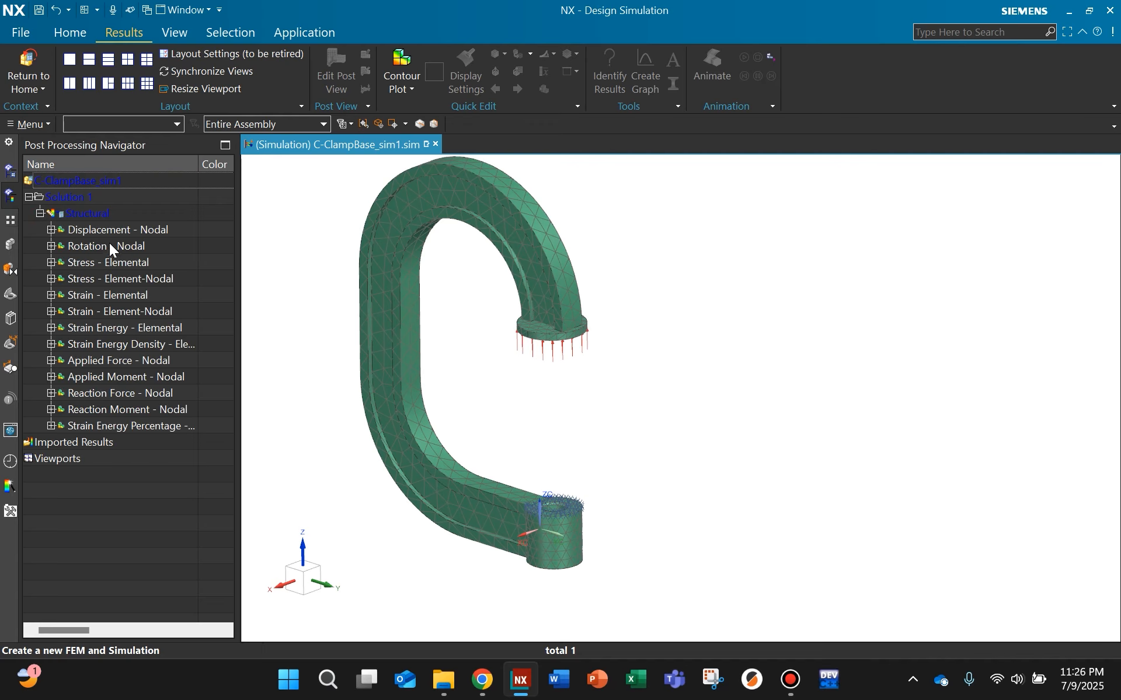
{"action": "double_click", "coordinate": [118, 229]}
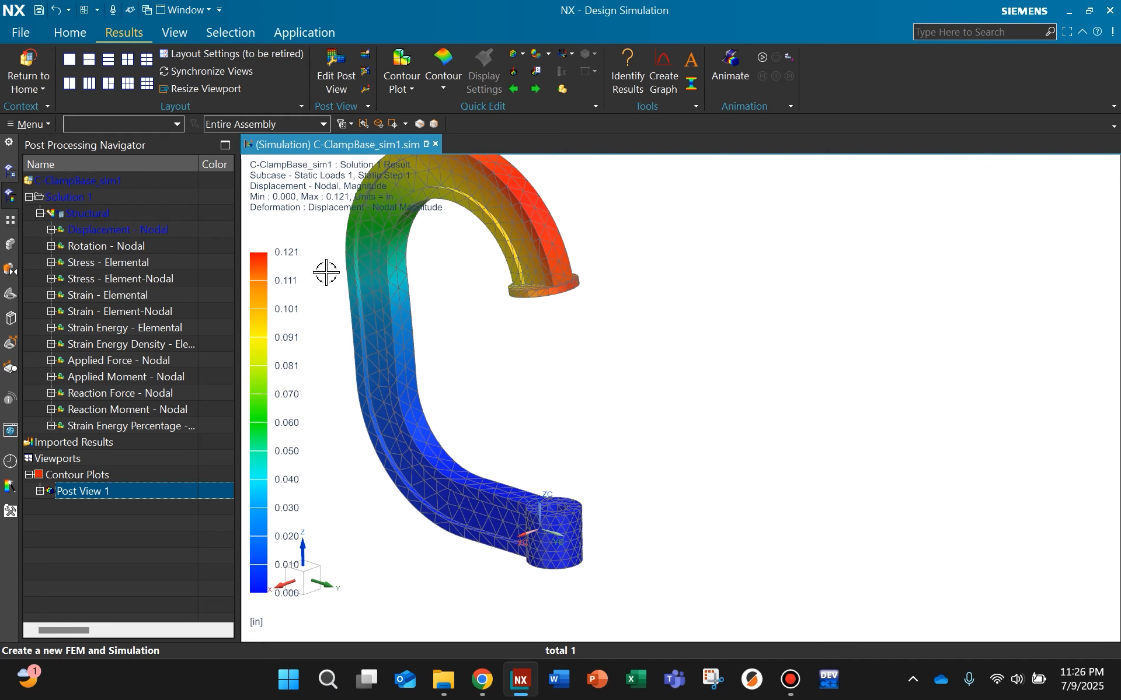
{"action": "middle_click_drag", "start_coordinate": [464, 338], "coordinate": [582, 395]}
{"action": "scroll", "coordinate": [511, 337], "scroll_direction": "up", "scroll_amount": 2}
{"action": "scroll", "coordinate": [582, 396], "scroll_direction": "down", "scroll_amount": 1}
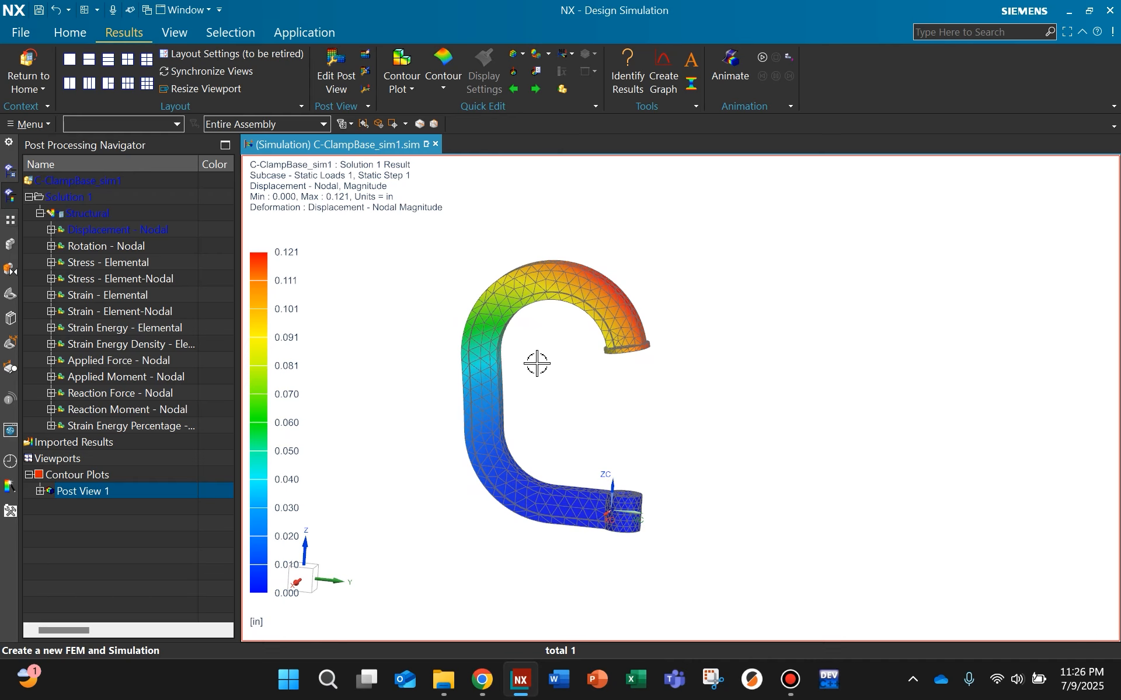
{"action": "scroll", "coordinate": [561, 388], "scroll_direction": "up", "scroll_amount": 2}
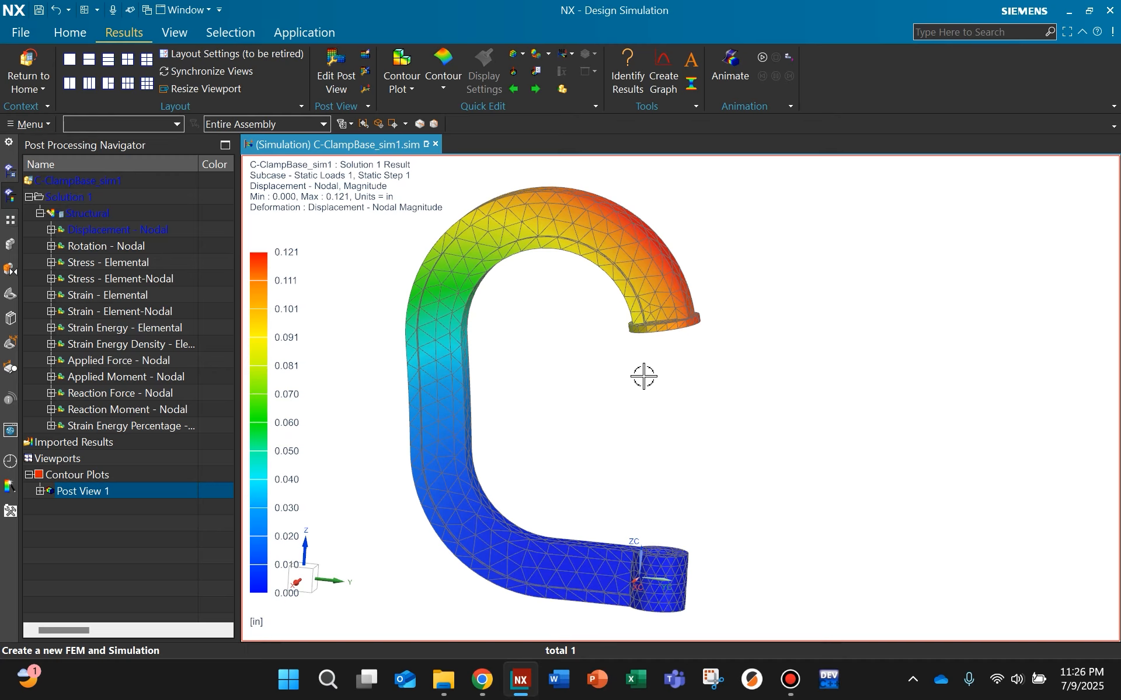
{"action": "left_click", "coordinate": [588, 403]}
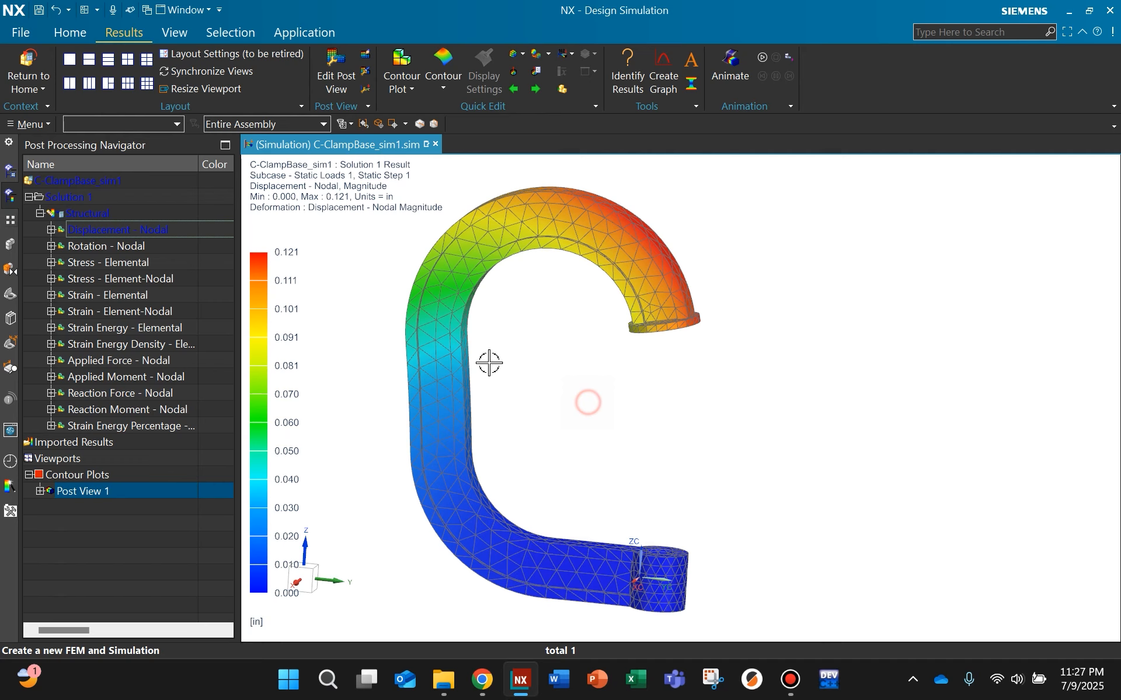
Step: Display the Stress - Element-Nodal contour and examine the Von-Mises stress along the inner face of the clamp's frame
{"action": "double_click", "coordinate": [131, 278]}
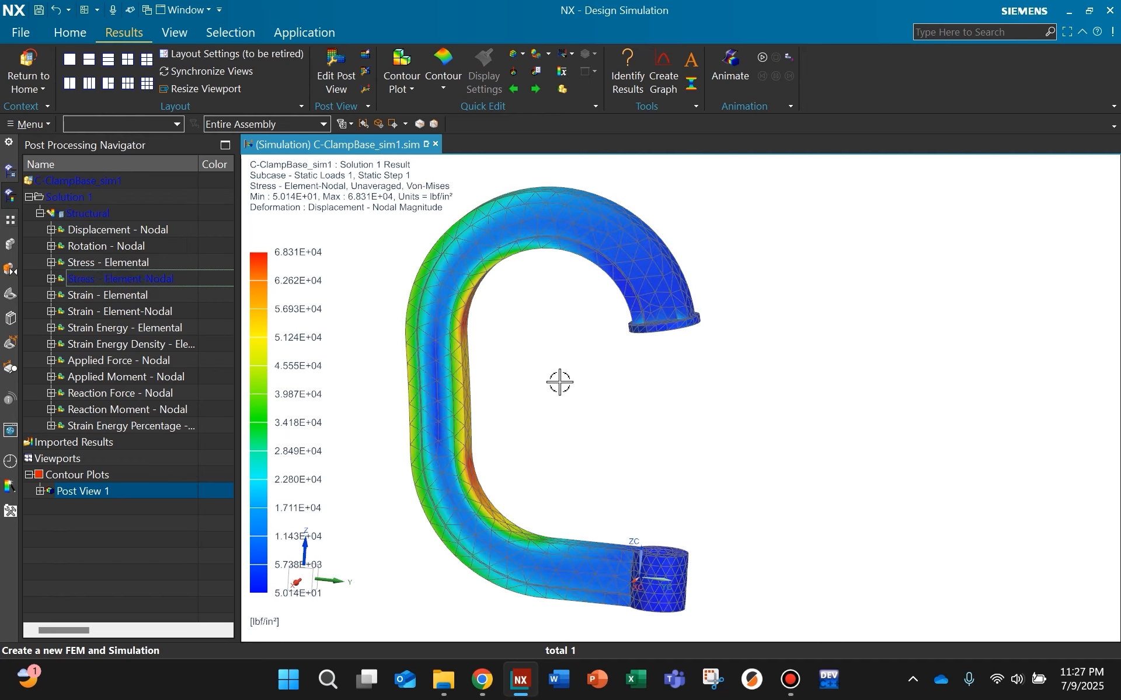
{"action": "middle_click_drag", "start_coordinate": [590, 408], "coordinate": [579, 377]}
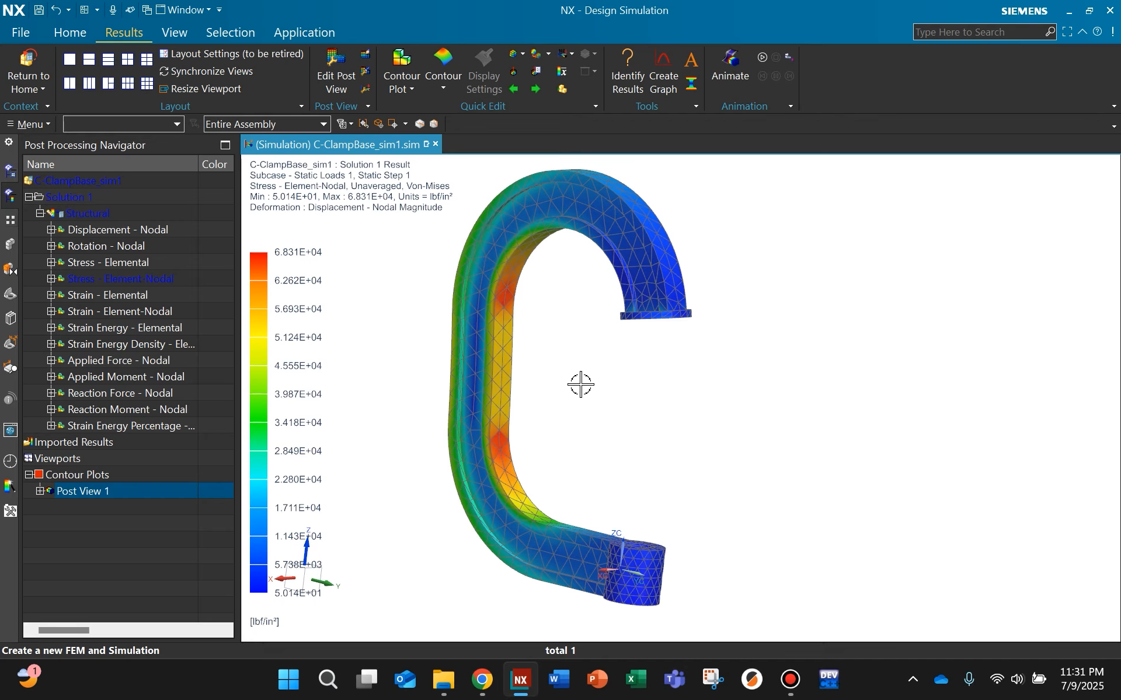
{"action": "scroll", "coordinate": [556, 397], "scroll_direction": "up", "scroll_amount": 2}
{"action": "scroll", "coordinate": [556, 398], "scroll_direction": "down", "scroll_amount": 2}
{"action": "middle_click_drag", "start_coordinate": [555, 395], "coordinate": [577, 389]}
{"action": "scroll", "coordinate": [555, 379], "scroll_direction": "up", "scroll_amount": 2}
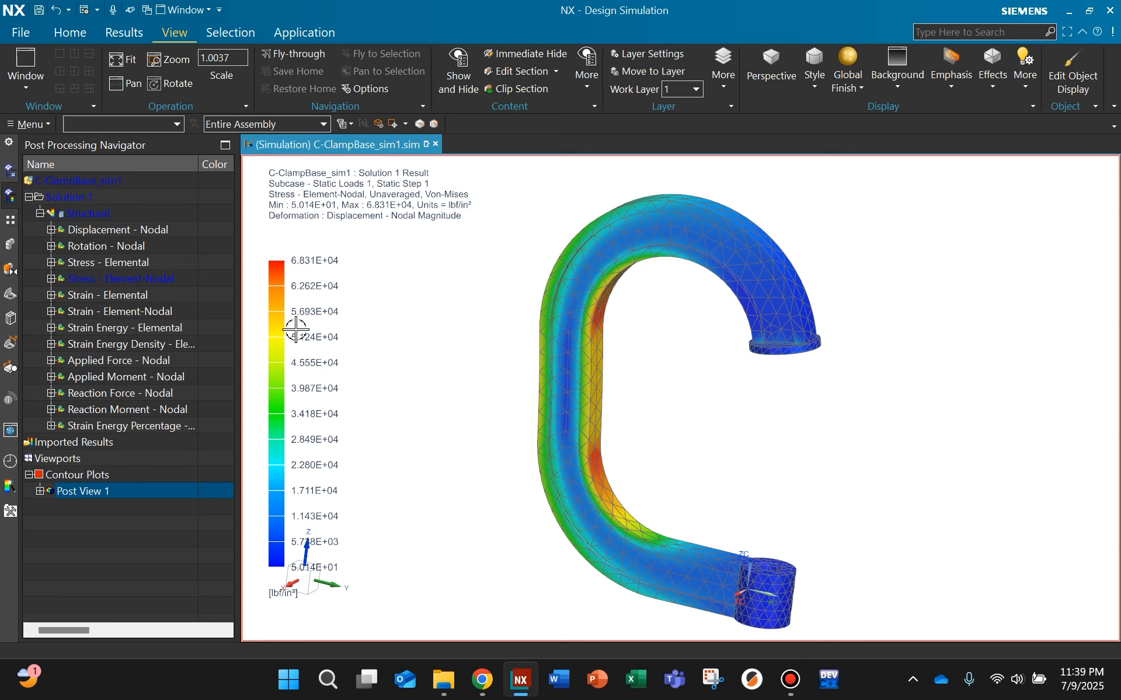
Step: Shift the stress legend and its result text slightly toward the clamp and bring the whole clamp into view beside it
{"action": "left_click_drag", "start_coordinate": [289, 329], "coordinate": [399, 328]}
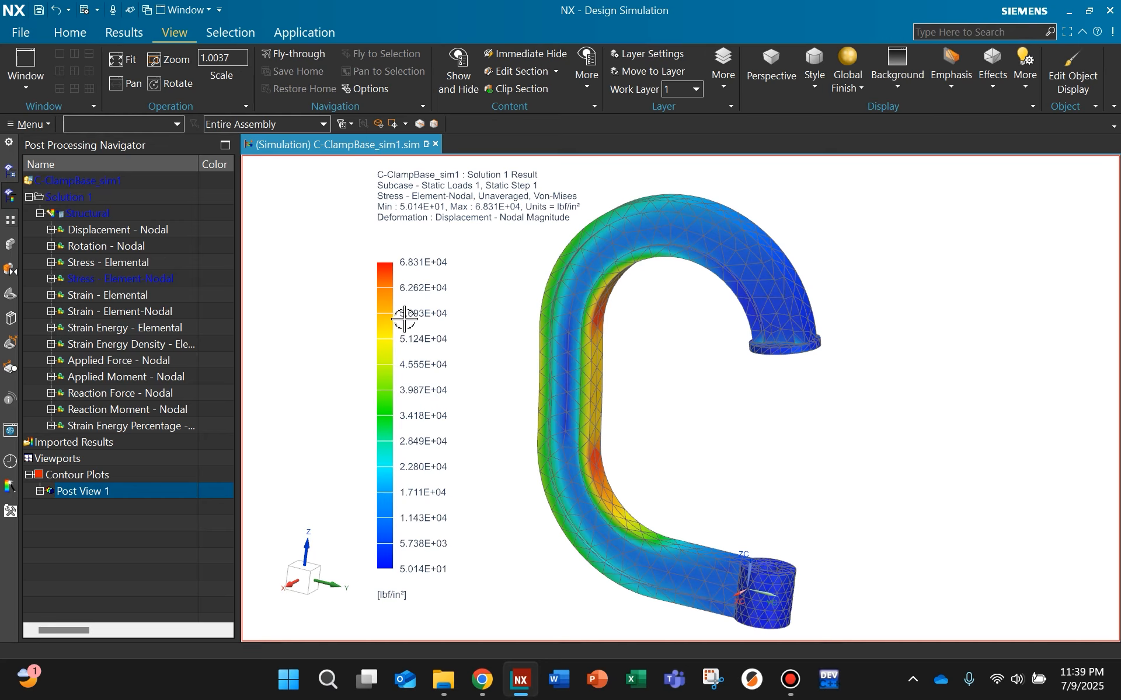
{"action": "left_click_drag", "start_coordinate": [383, 313], "coordinate": [308, 317]}
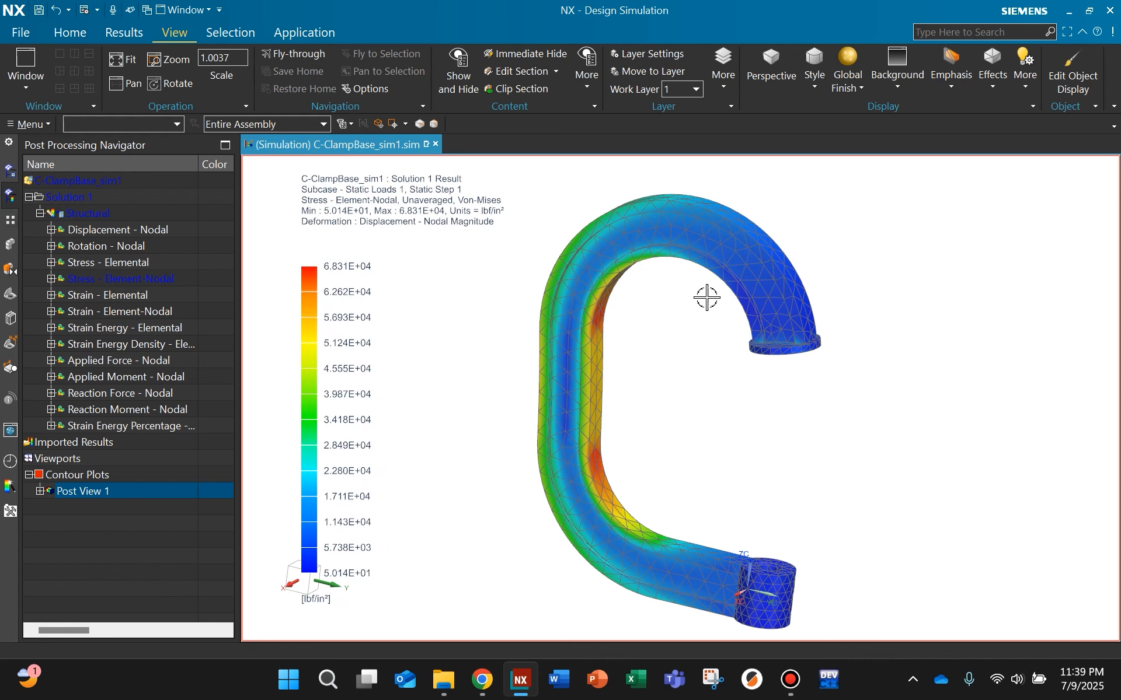
{"action": "scroll", "coordinate": [658, 303], "scroll_direction": "up", "scroll_amount": 2}
{"action": "mouse_move", "coordinate": [650, 299]}
{"action": "middle_mouse_down"}
{"action": "mouse_move", "coordinate": [628, 297]}
{"action": "mouse_move", "coordinate": [644, 293]}
{"action": "middle_mouse_up"}
{"action": "scroll", "coordinate": [645, 292], "scroll_direction": "down", "scroll_amount": 2}
{"action": "middle_click_drag", "start_coordinate": [643, 348], "coordinate": [596, 337]}
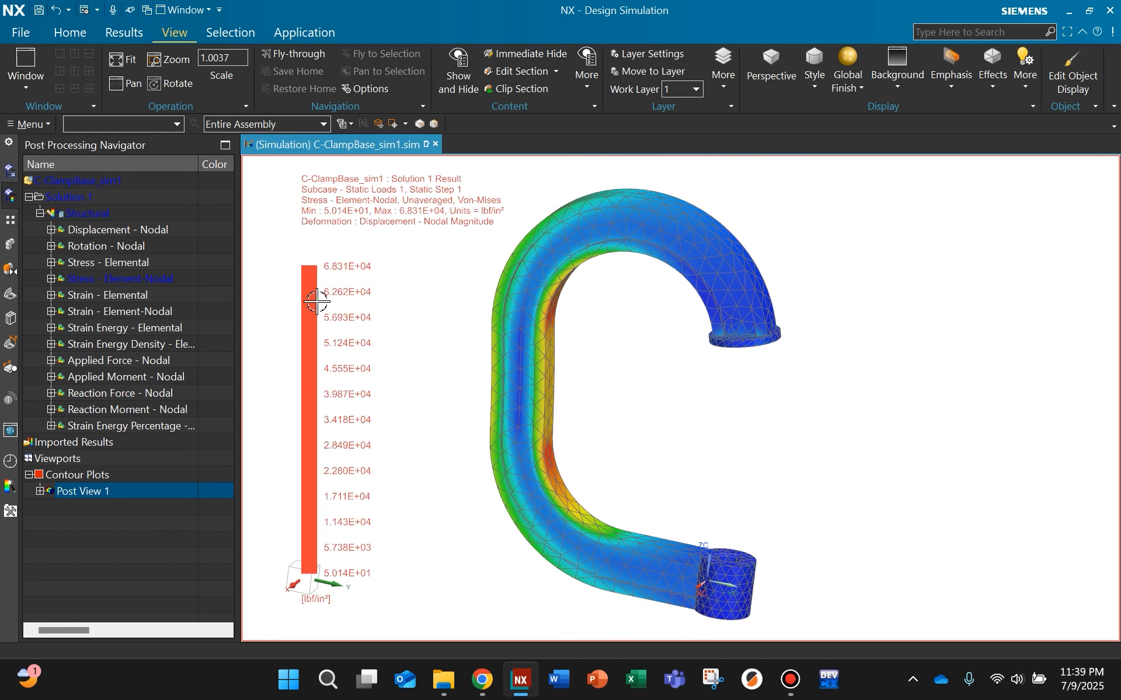
Step: Examine the stress distribution around the clamp's inner bends, up close and across the whole part
{"action": "middle_click_drag", "start_coordinate": [453, 387], "coordinate": [604, 391], "text": "shift"}
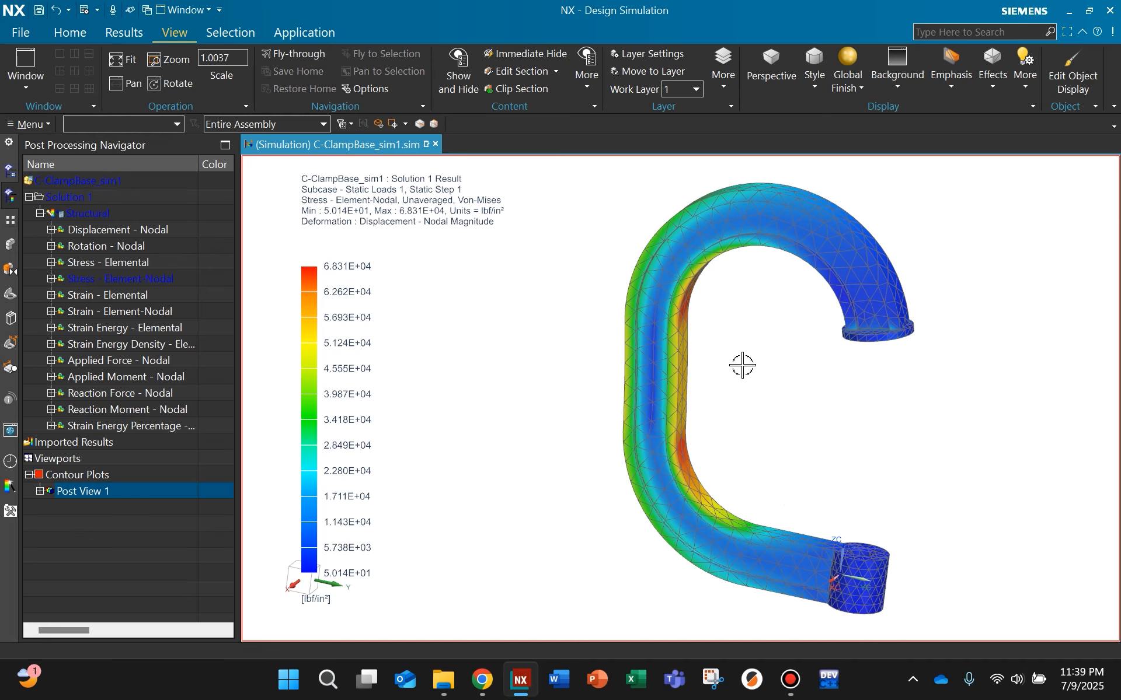
{"action": "scroll", "coordinate": [741, 365], "scroll_direction": "down", "scroll_amount": 3}
{"action": "scroll", "coordinate": [807, 406], "scroll_direction": "up", "scroll_amount": 3}
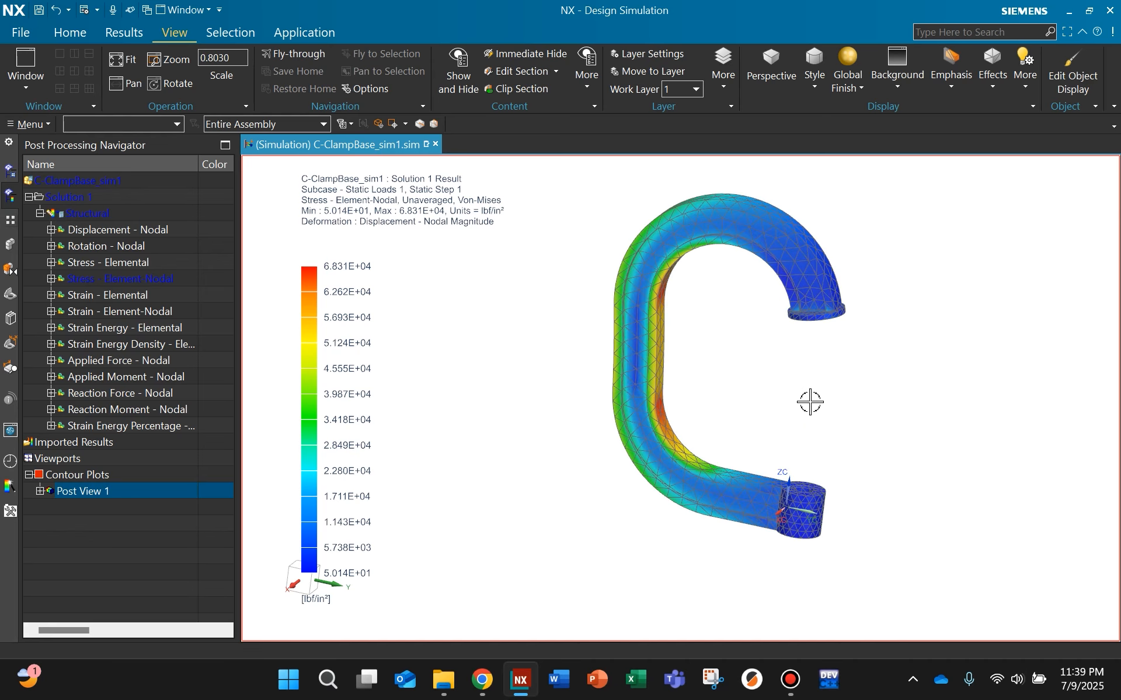
{"action": "scroll", "coordinate": [757, 350], "scroll_direction": "up", "scroll_amount": 5}
{"action": "scroll", "coordinate": [593, 345], "scroll_direction": "down", "scroll_amount": 2}
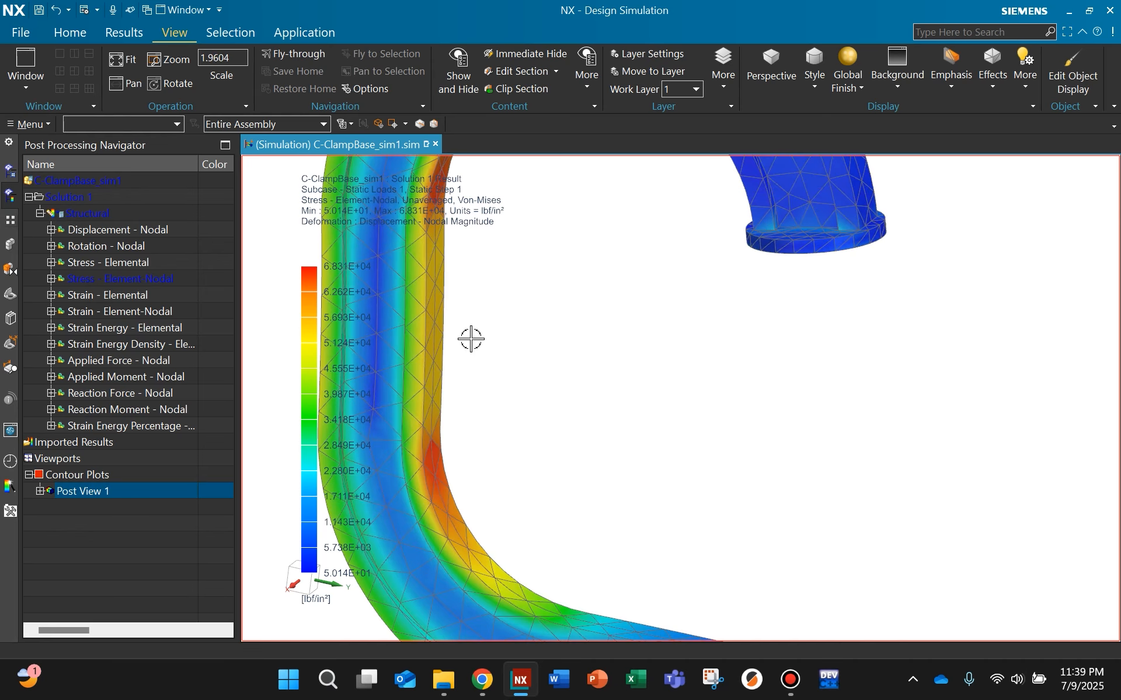
{"action": "middle_click_drag", "start_coordinate": [575, 353], "coordinate": [787, 416], "text": "shift"}
{"action": "scroll", "coordinate": [700, 380], "scroll_direction": "down", "scroll_amount": 4}
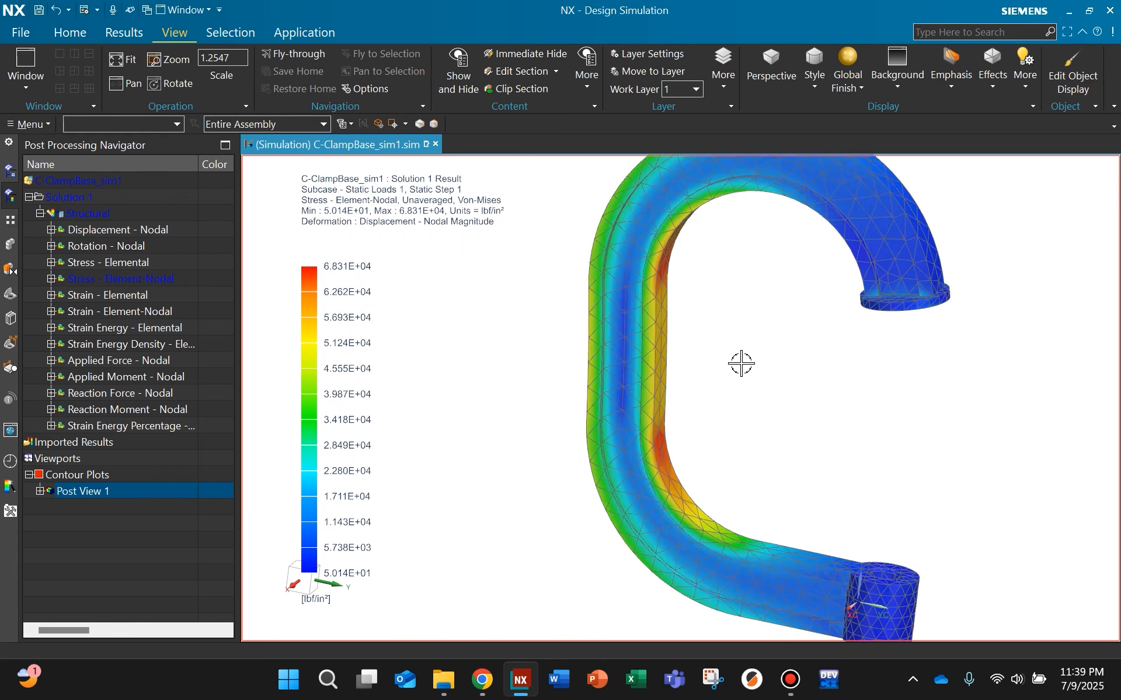
{"action": "middle_click_drag", "start_coordinate": [764, 340], "coordinate": [808, 395]}
{"action": "scroll", "coordinate": [747, 370], "scroll_direction": "up", "scroll_amount": 1}
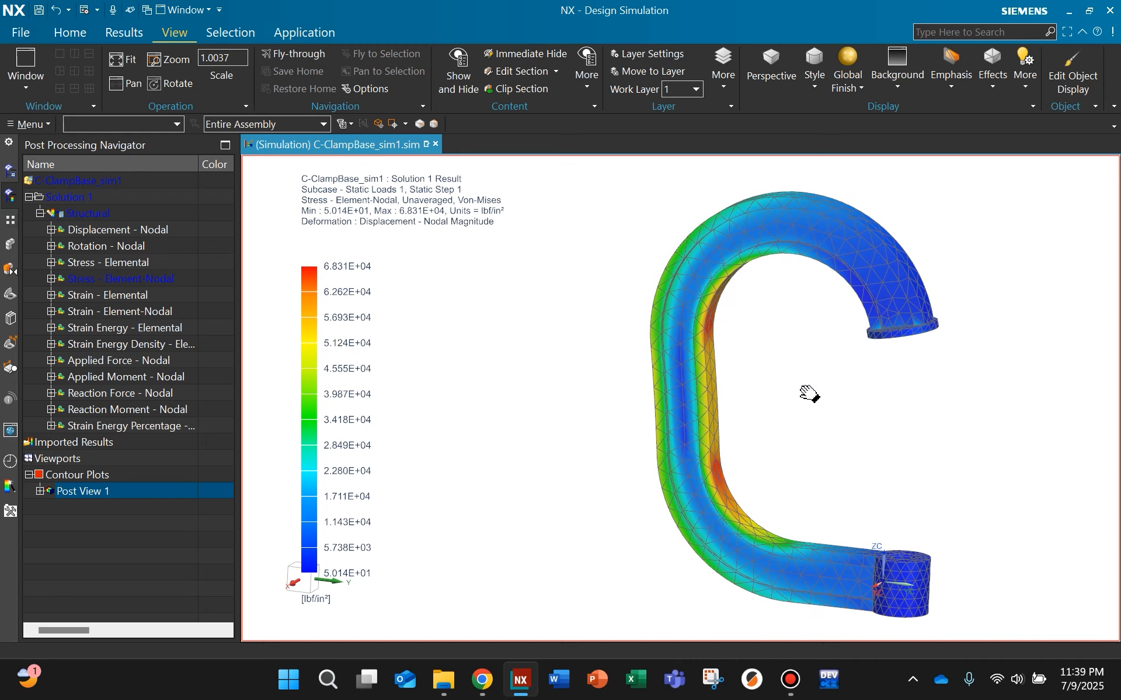
{"action": "scroll", "coordinate": [808, 394], "scroll_direction": "down", "scroll_amount": 1}
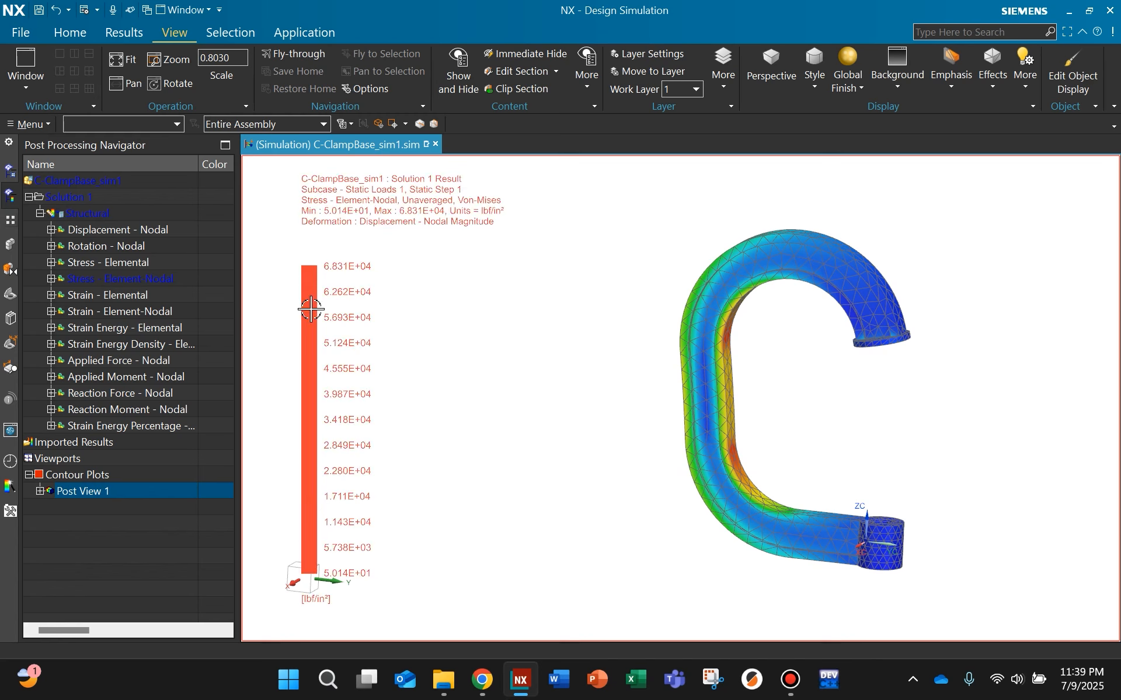
Step: Place the stress legend close beside the clamp without overlapping it, and increase the color bar size by one increment
{"action": "left_click_drag", "start_coordinate": [308, 309], "coordinate": [497, 307]}
{"action": "scroll", "coordinate": [847, 390], "scroll_direction": "up", "scroll_amount": 1}
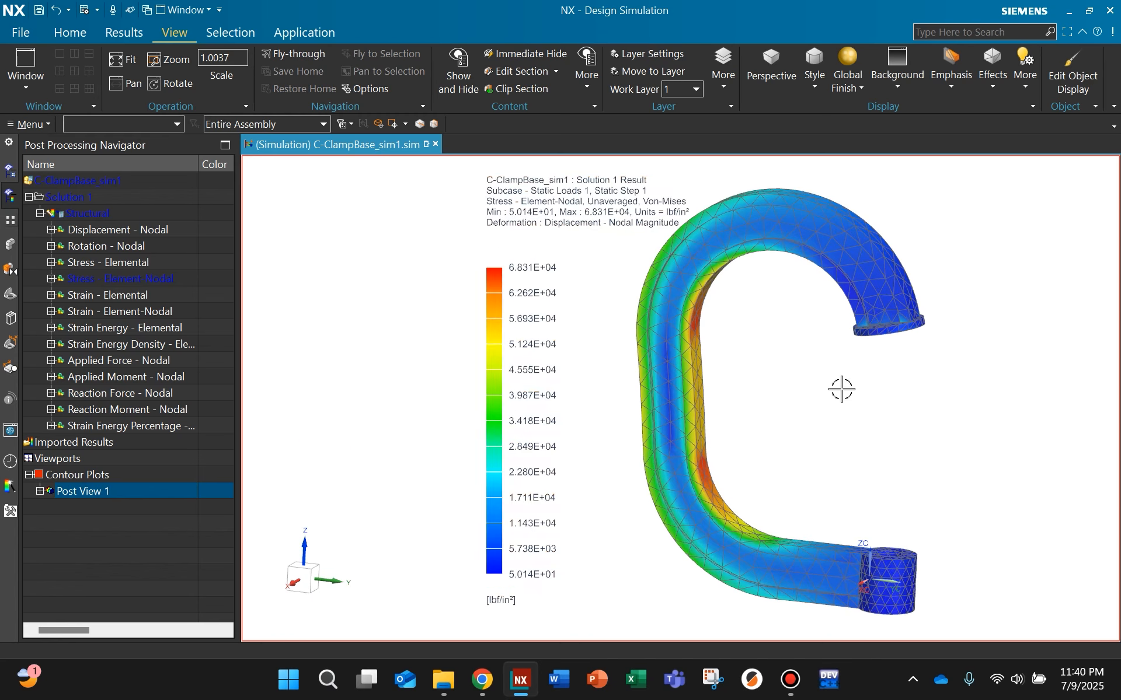
{"action": "middle_click_drag", "start_coordinate": [784, 377], "coordinate": [861, 383], "text": "shift"}
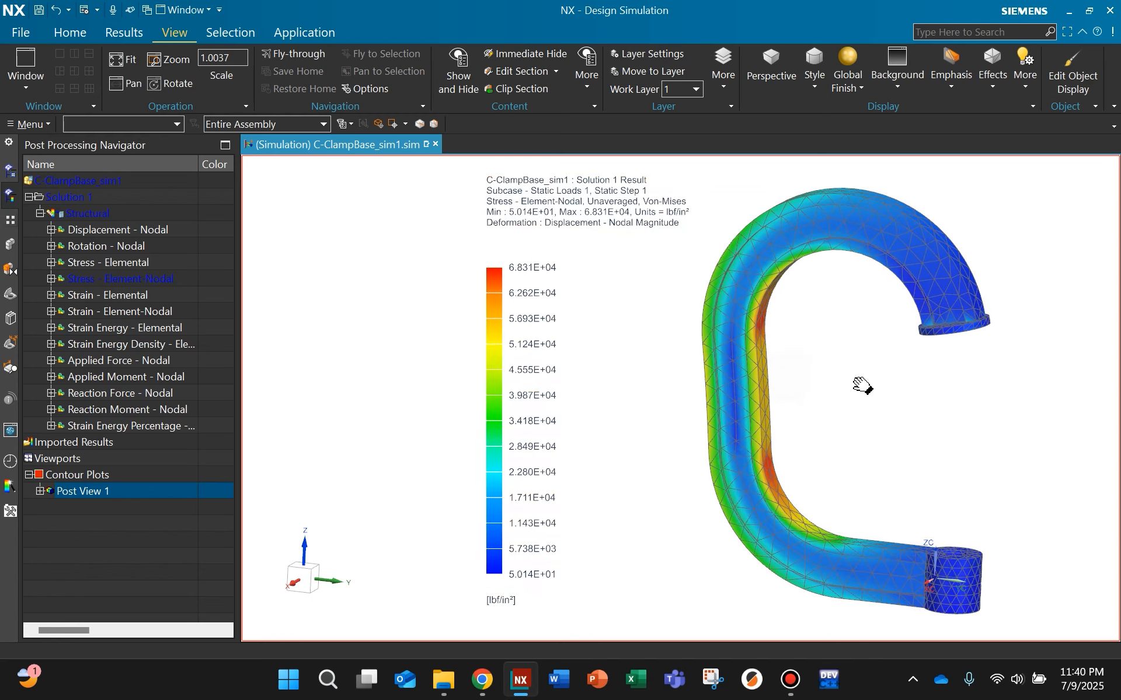
{"action": "right_click", "coordinate": [496, 340]}
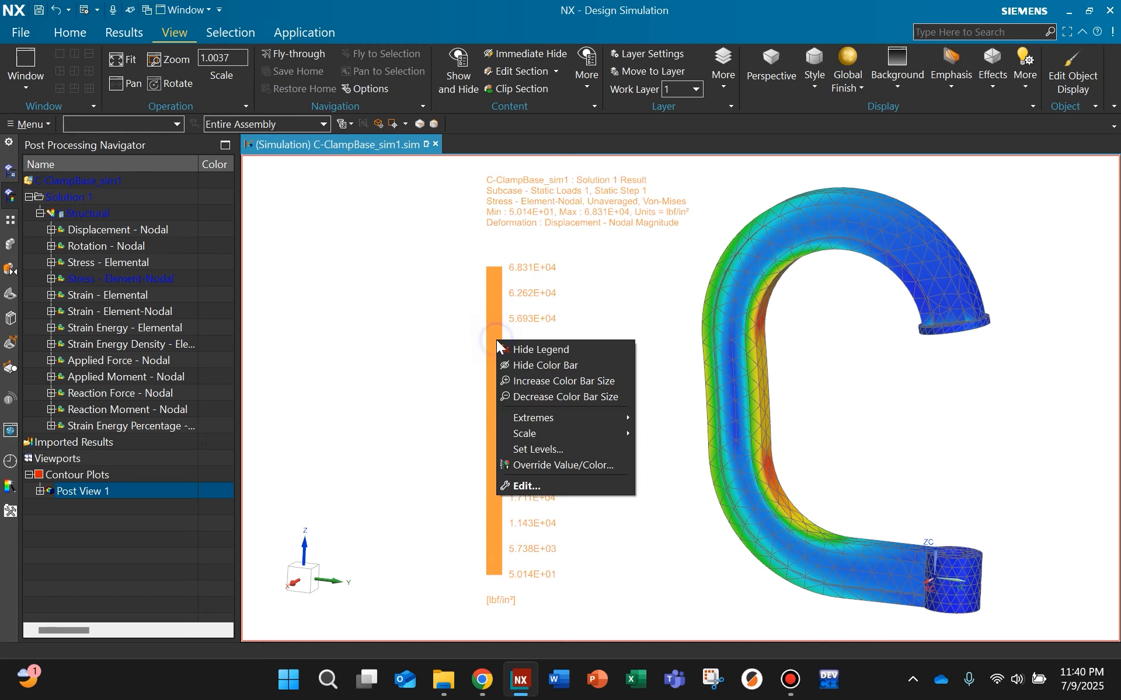
{"action": "left_click", "coordinate": [534, 381]}
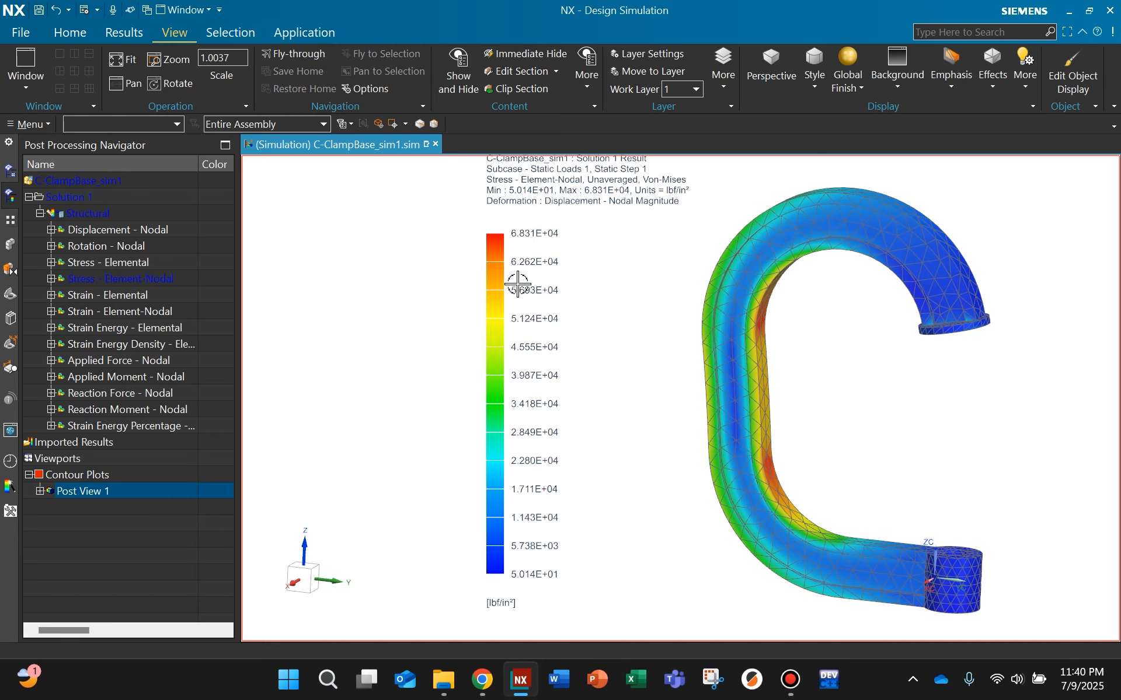
{"action": "left_click_drag", "start_coordinate": [496, 292], "coordinate": [545, 315]}
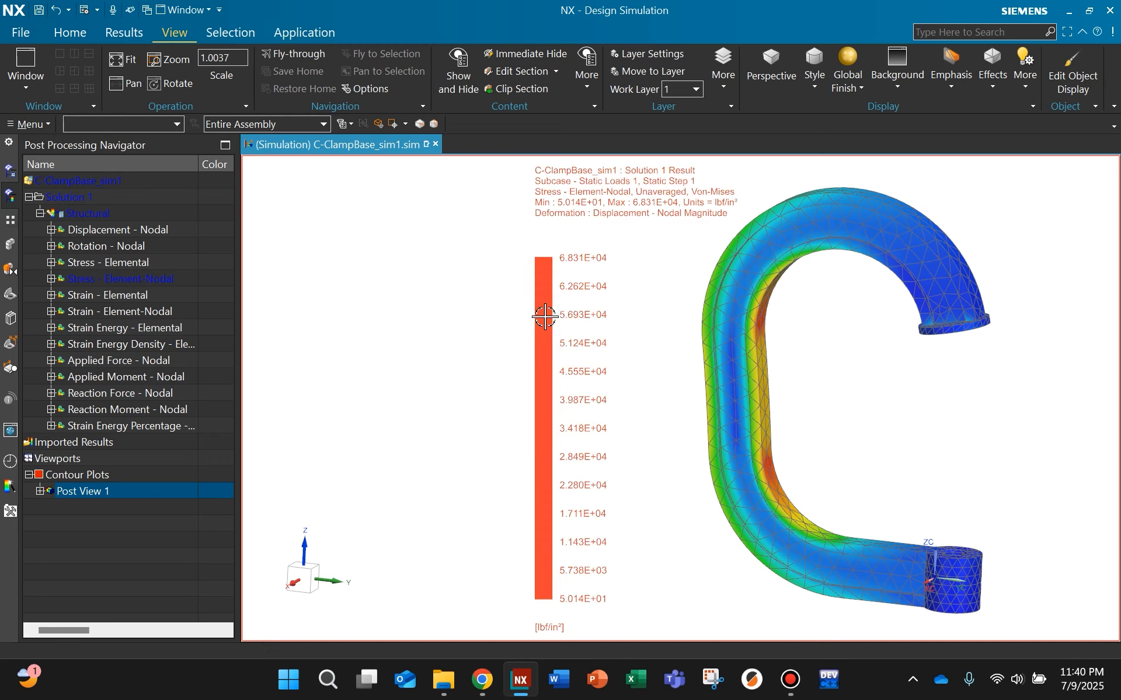
{"action": "left_click_drag", "start_coordinate": [577, 210], "coordinate": [572, 211]}
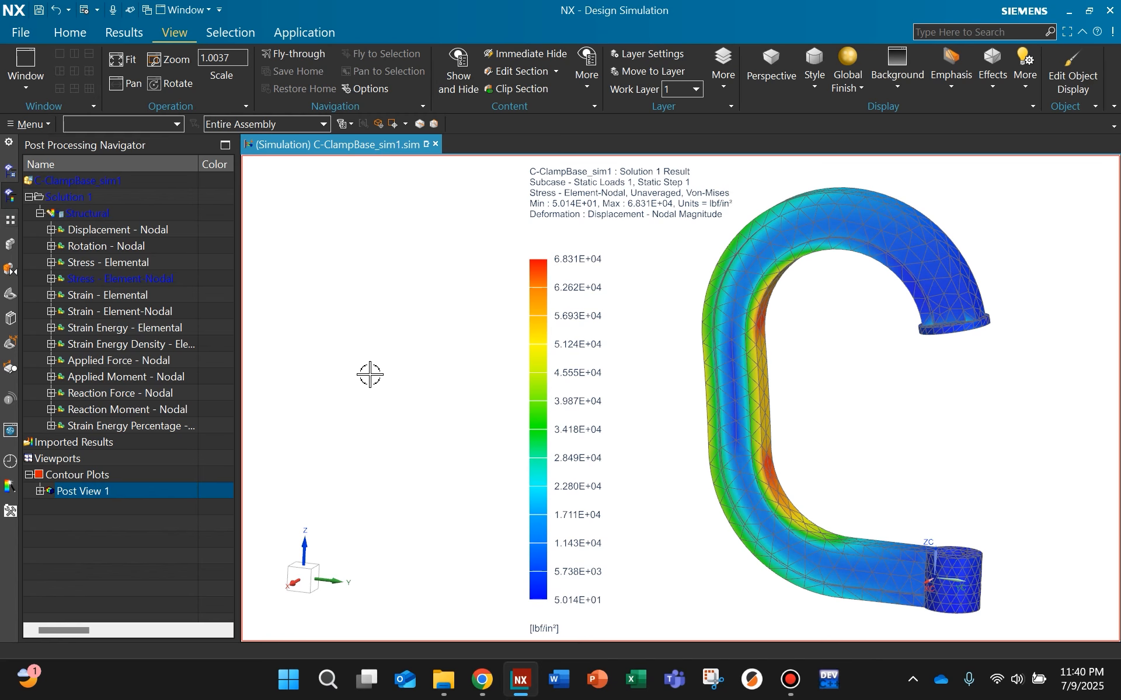
Step: Export the graphics area with the stress plot as a PNG image, keeping the Original background option
{"action": "left_click", "coordinate": [22, 34]}
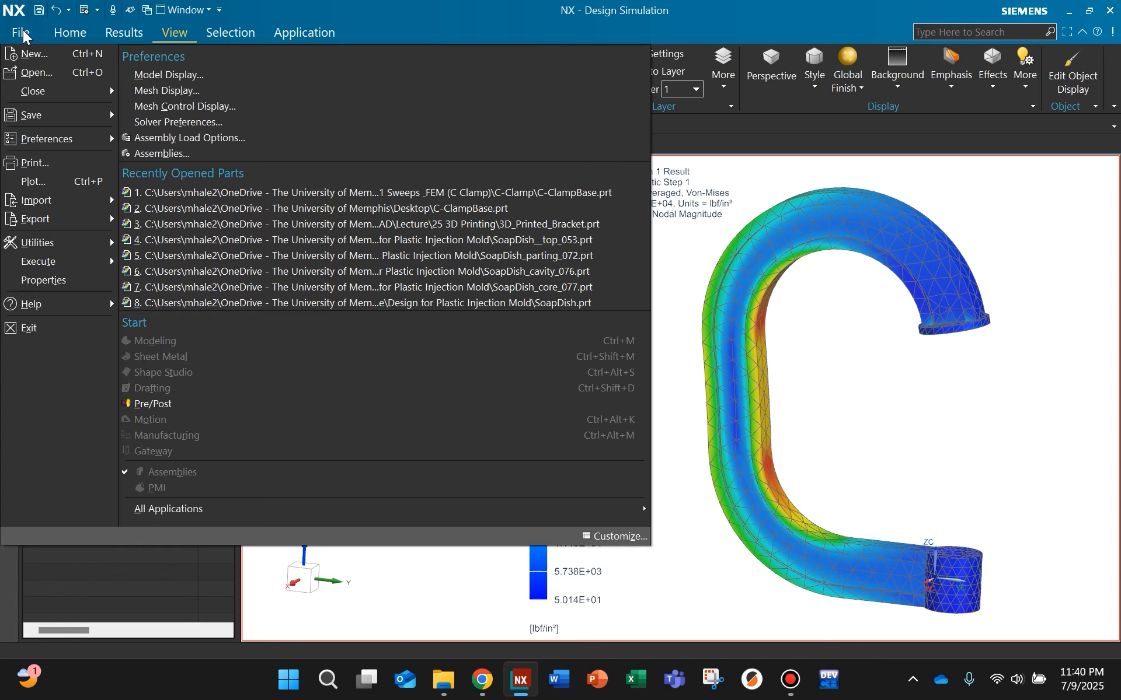
{"action": "mouse_move", "coordinate": [56, 223]}
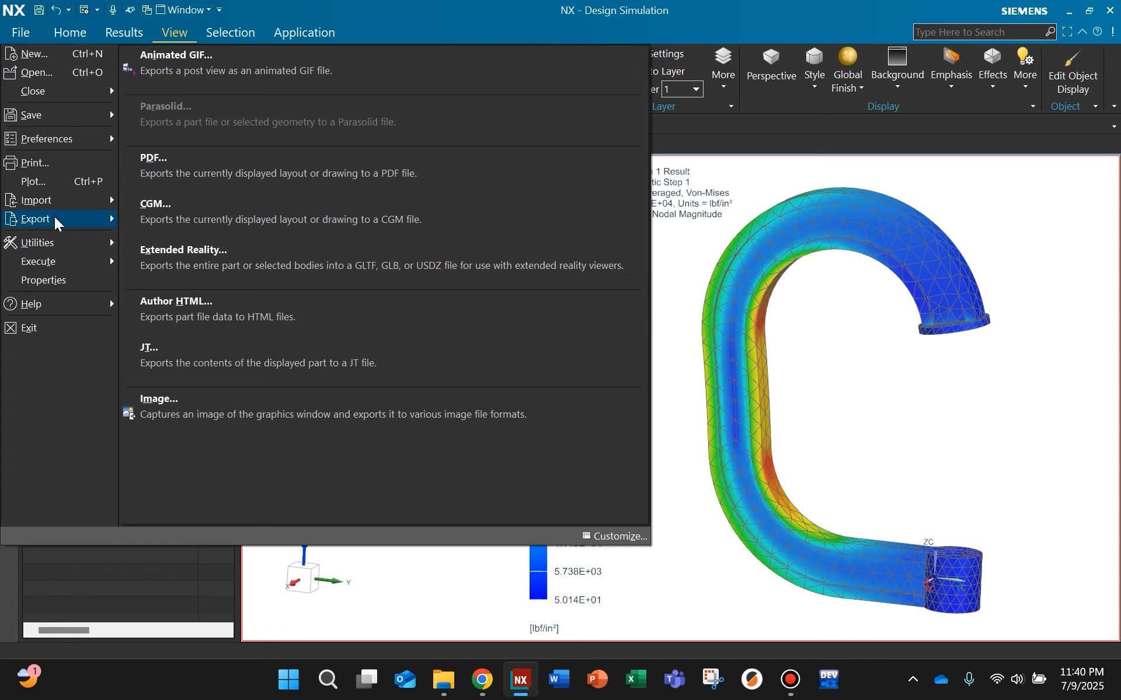
{"action": "left_click", "coordinate": [223, 416]}
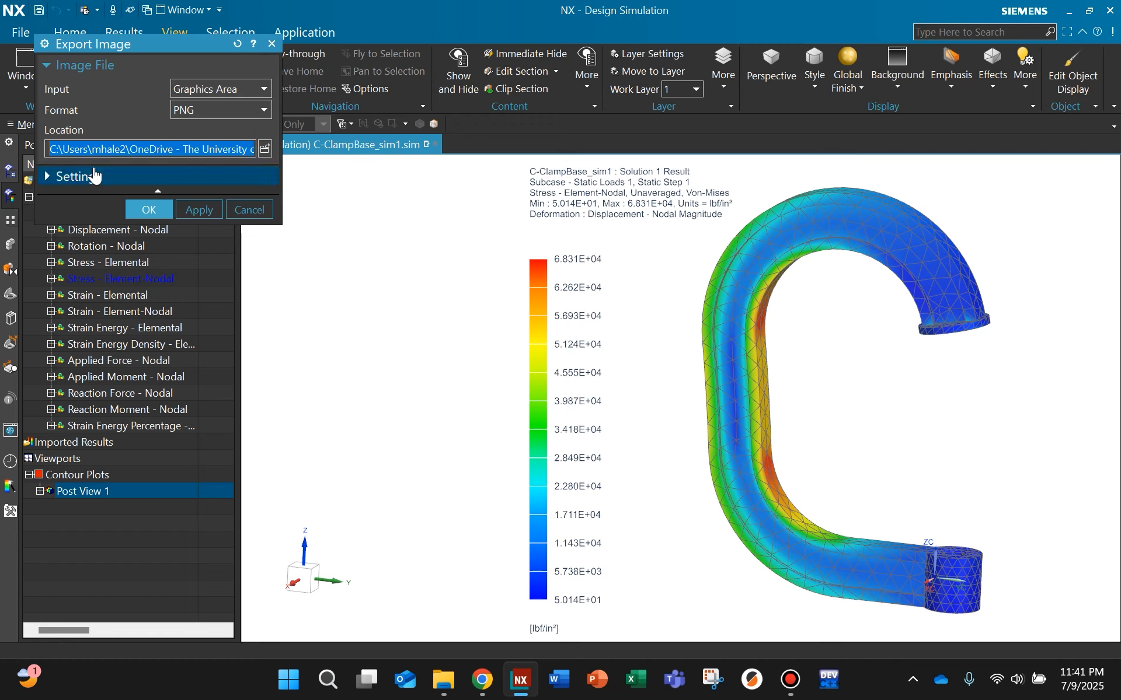
{"action": "left_click", "coordinate": [87, 177]}
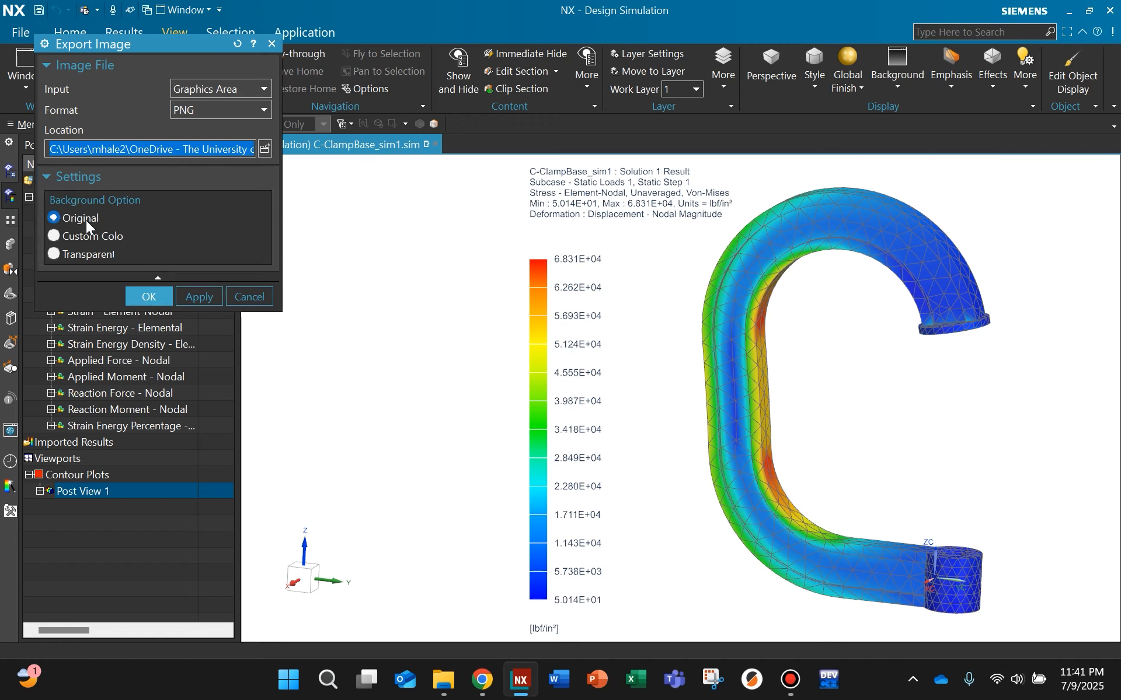
{"action": "left_click", "coordinate": [53, 255]}
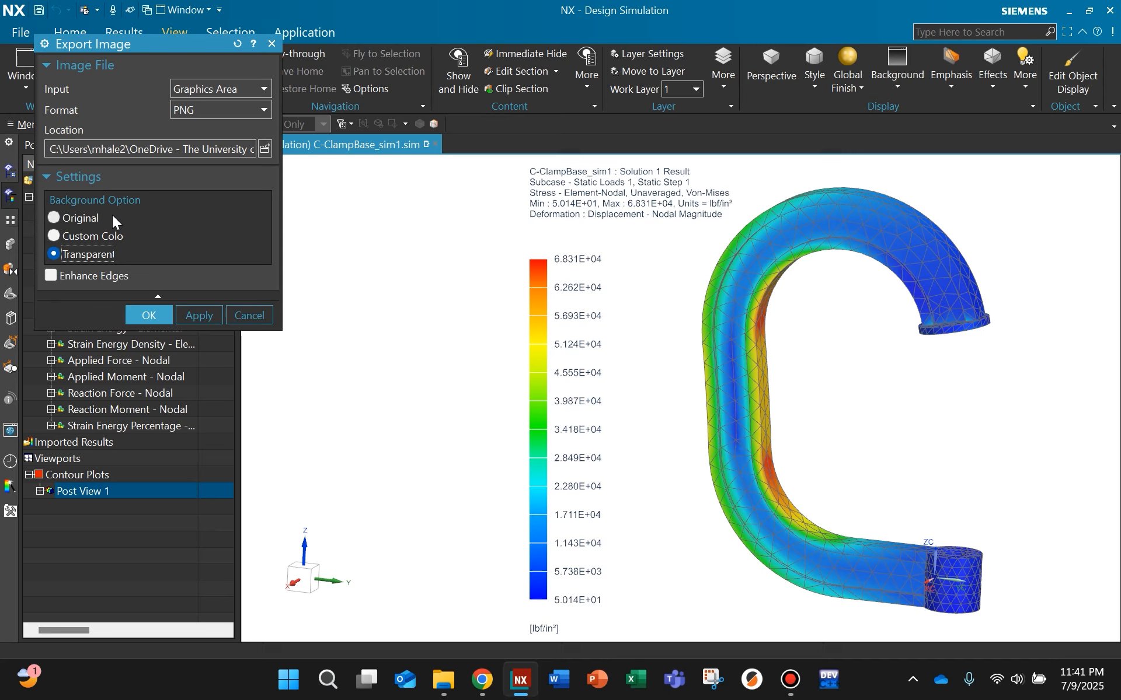
{"action": "left_click", "coordinate": [57, 217]}
{"action": "left_click", "coordinate": [79, 176]}
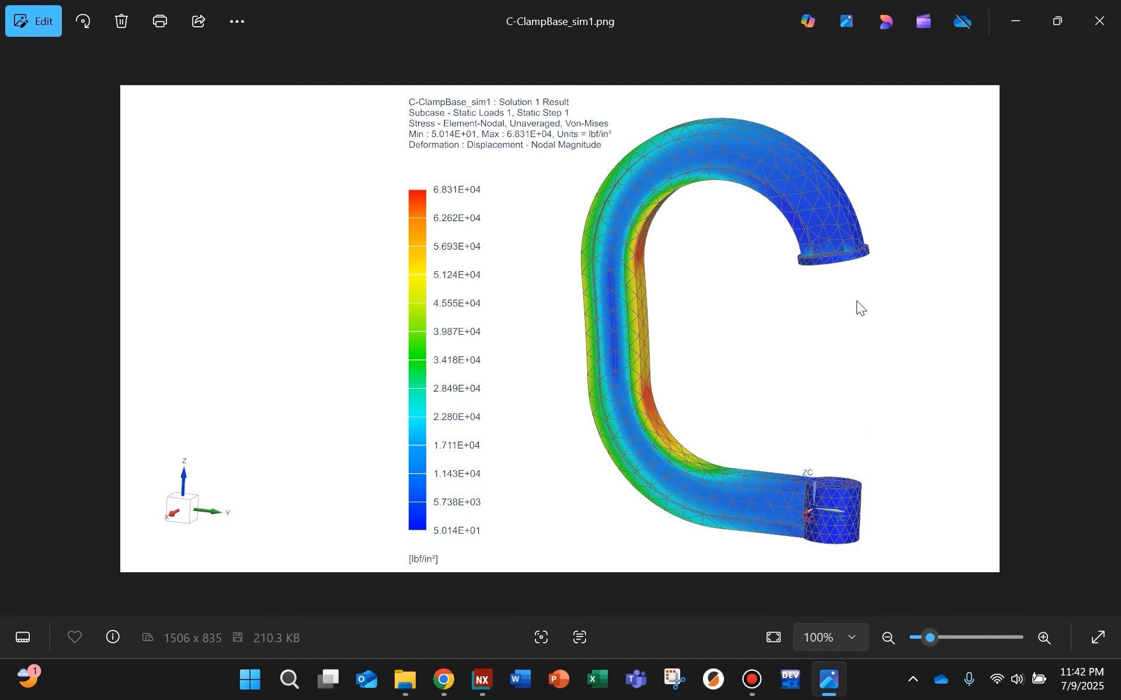
Step: Crop the exported C-ClampBase_sim1.png in the image viewer to the legend and clamp, and return to the simulation in NX
{"action": "left_click", "coordinate": [750, 341]}
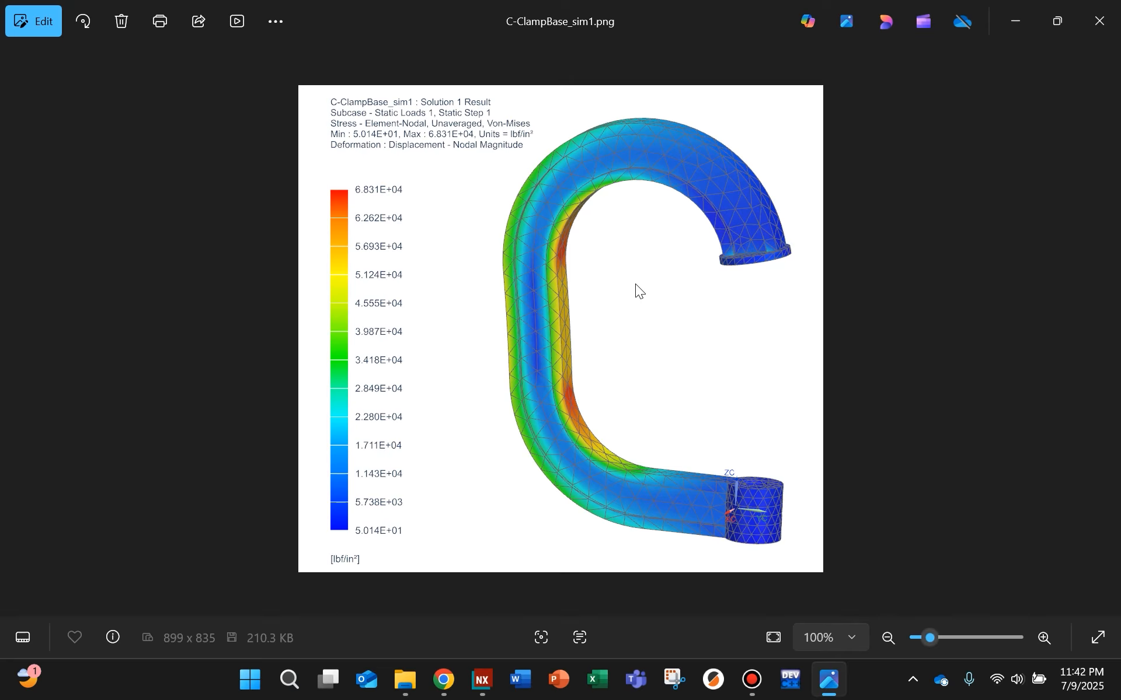
{"action": "left_click", "coordinate": [1014, 23]}
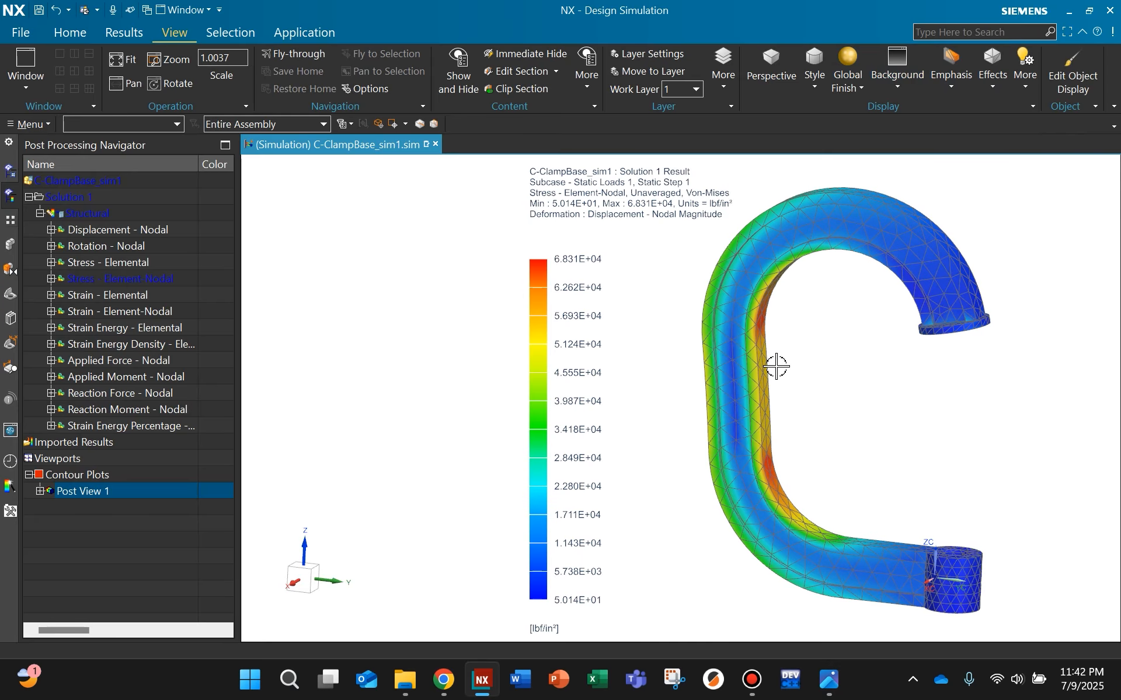
Step: Switch to Snipping Tool, capture a rectangular snip of the stress legend, result text and clamp, and view it in a maximized window
{"action": "left_click", "coordinate": [674, 688]}
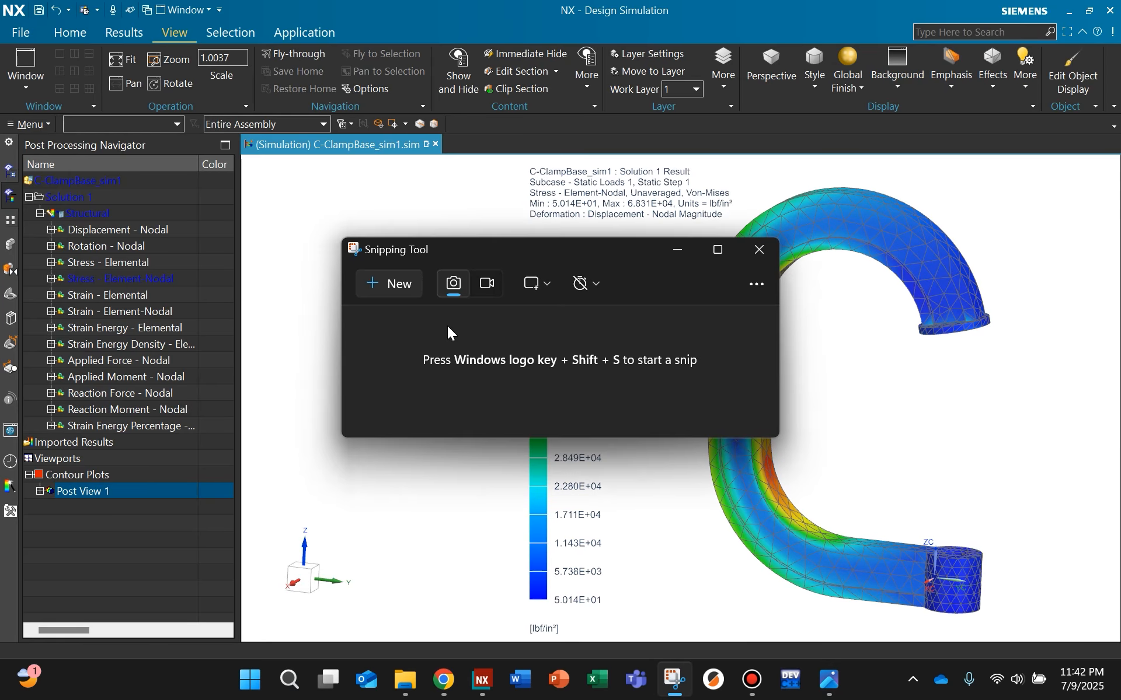
{"action": "left_click", "coordinate": [401, 288]}
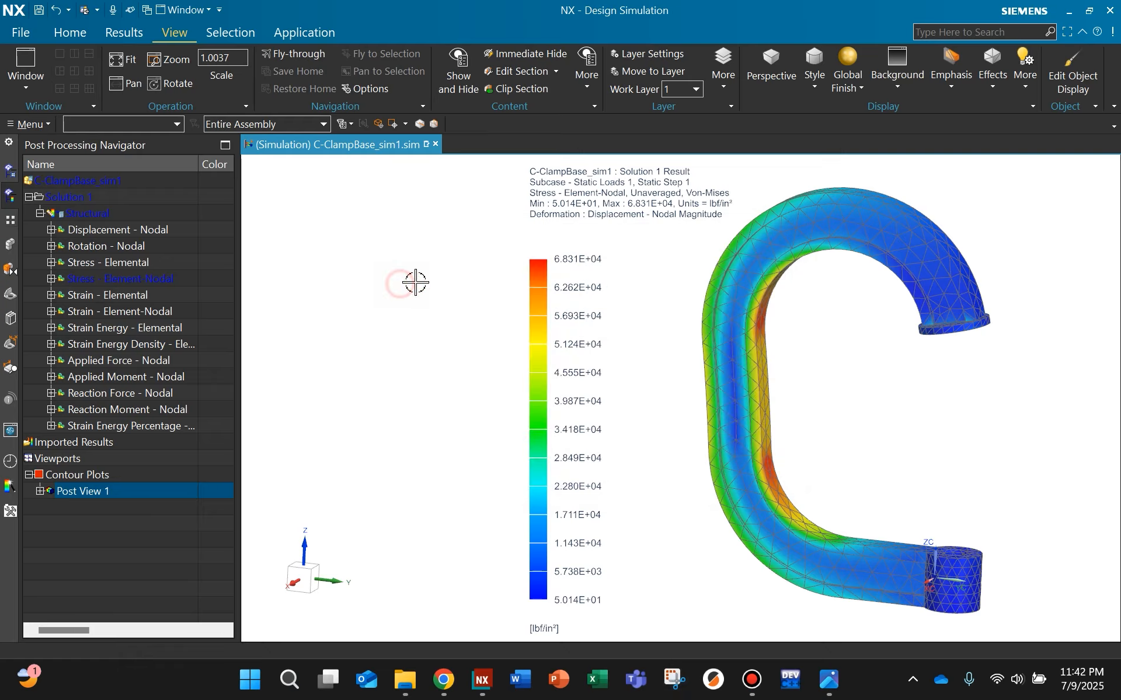
{"action": "left_click_drag", "start_coordinate": [513, 157], "coordinate": [1002, 636]}
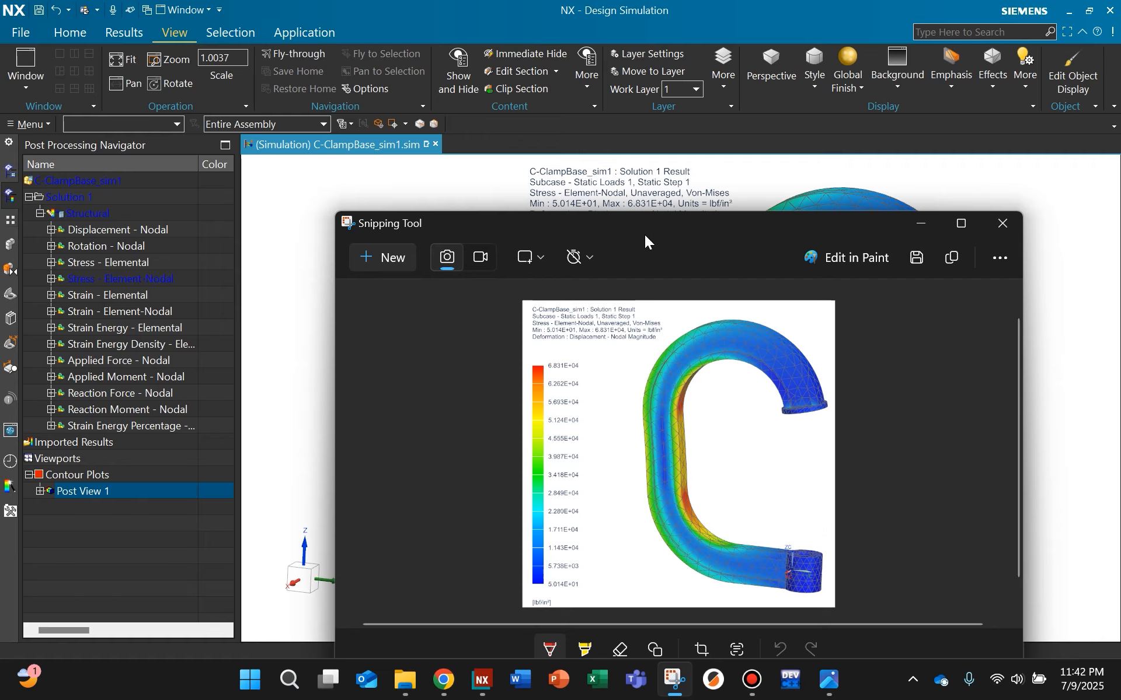
{"action": "left_click_drag", "start_coordinate": [645, 234], "coordinate": [431, 144]}
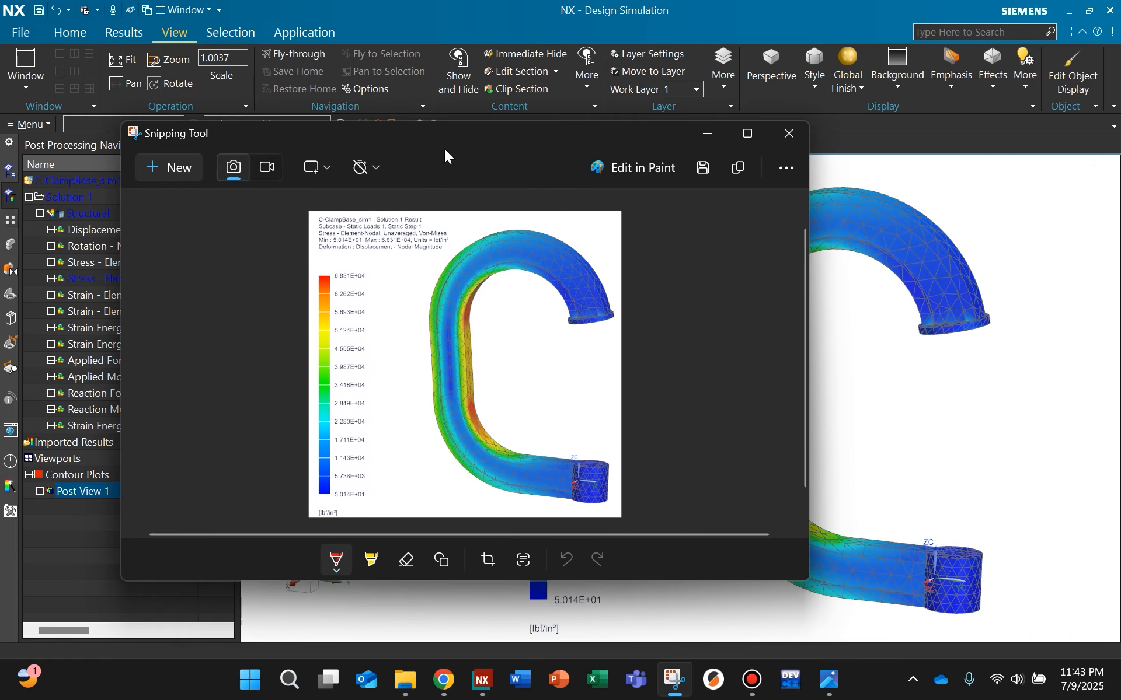
{"action": "left_click", "coordinate": [748, 133]}
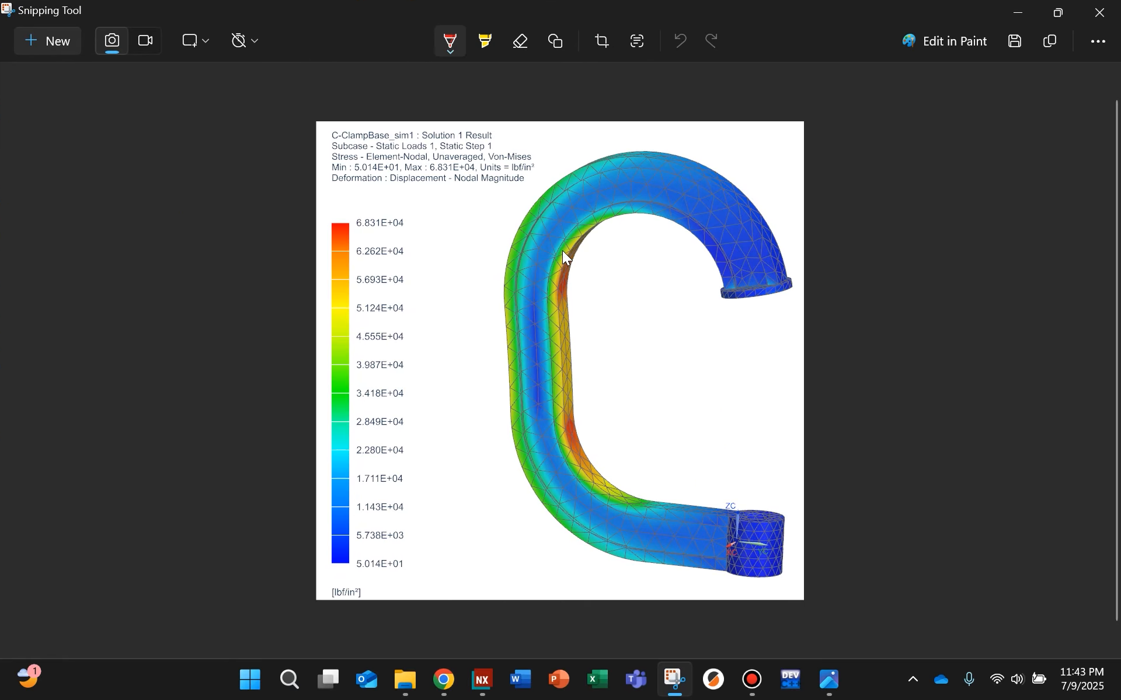